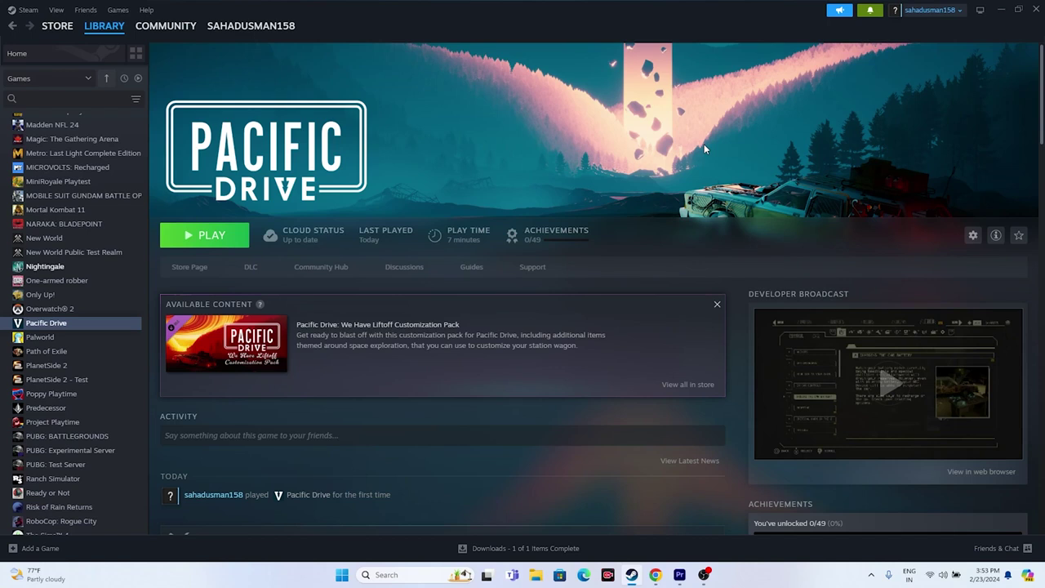
# View the computer's power options, including Restart, and dismiss them without choosing one
pyautogui.click(343, 574)
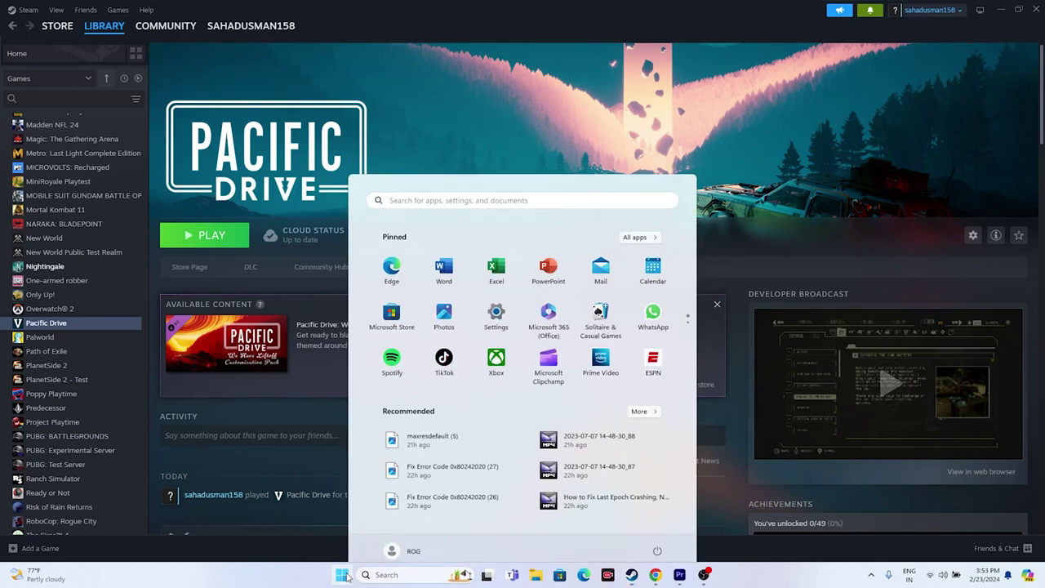
pyautogui.click(655, 539)
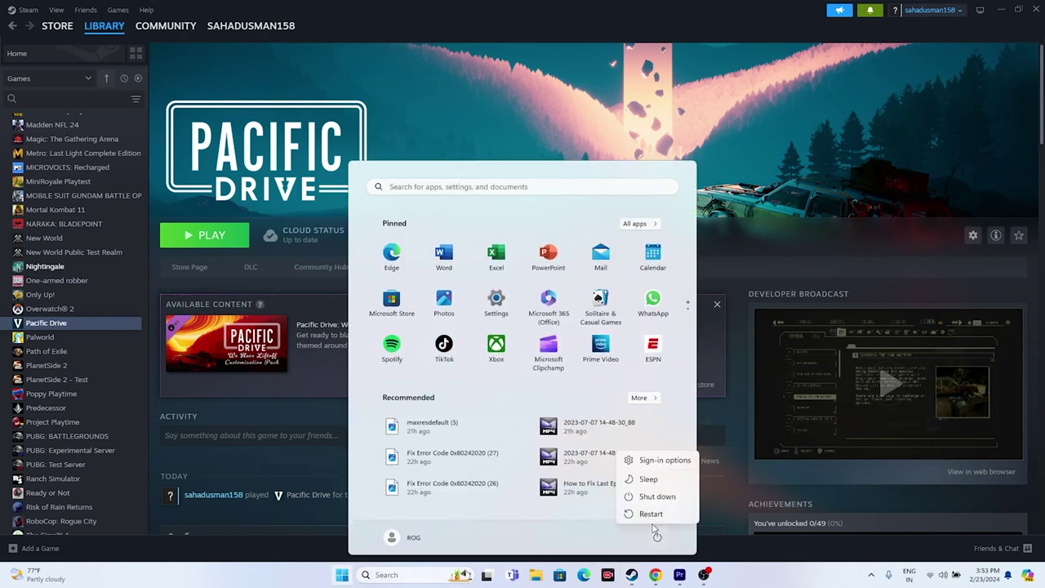
pyautogui.click(769, 577)
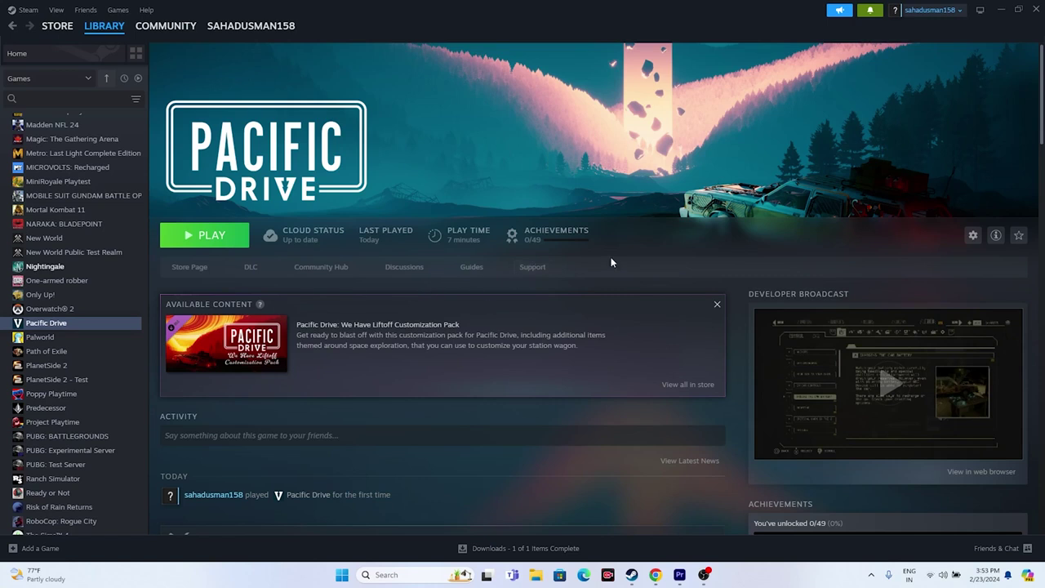
# Browse to Pacific Drive's installation folder from the game's Steam properties and maximize the folder window
pyautogui.rightClick(63, 323)
pyautogui.click(88, 405)
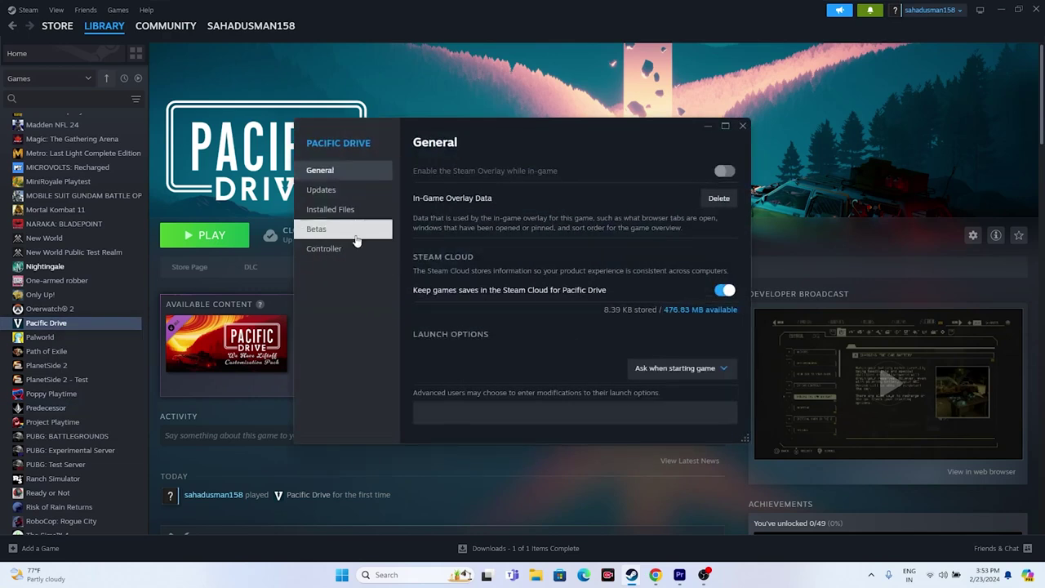
pyautogui.click(346, 217)
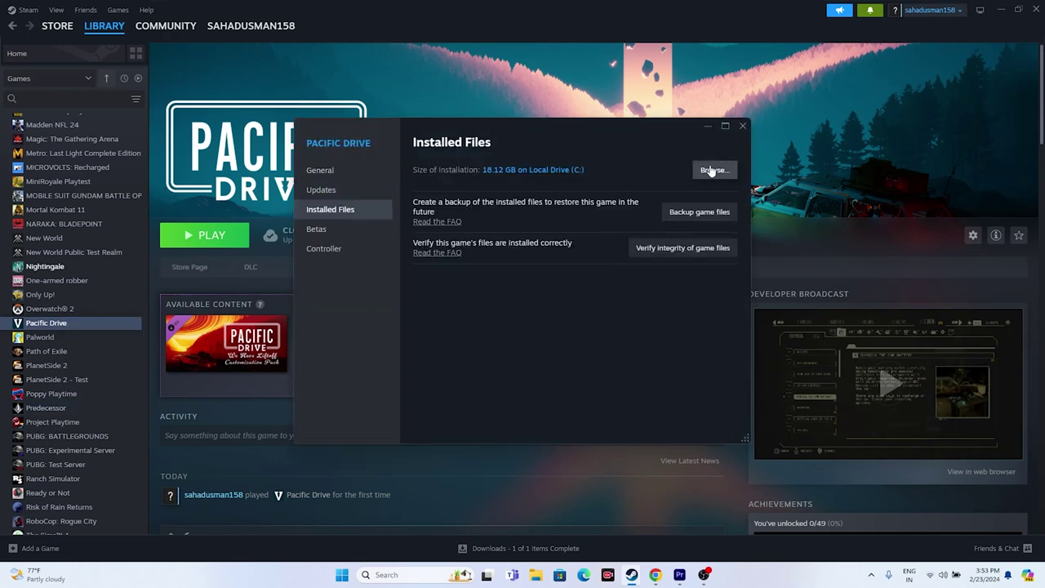
pyautogui.click(742, 126)
pyautogui.click(1001, 10)
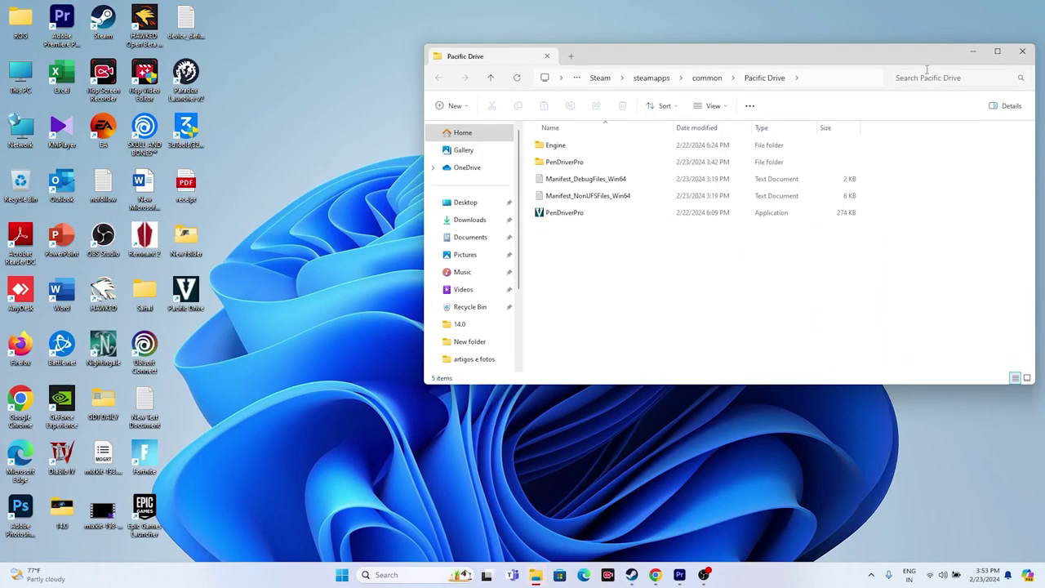
pyautogui.click(1001, 55)
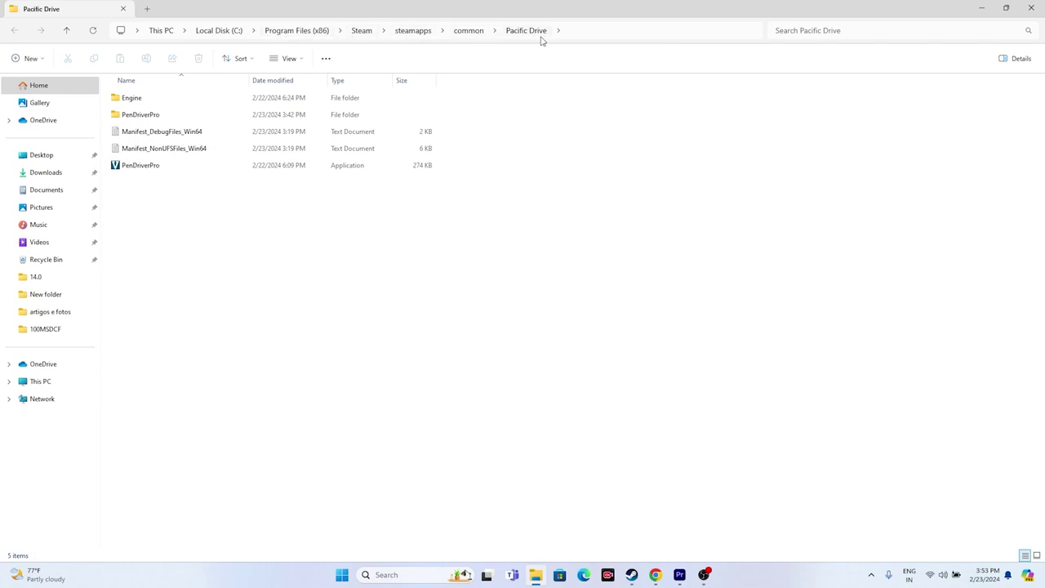
# Locate the PenDriverPro application in the Pacific Drive folder and minimize the folder window
pyautogui.click(191, 167)
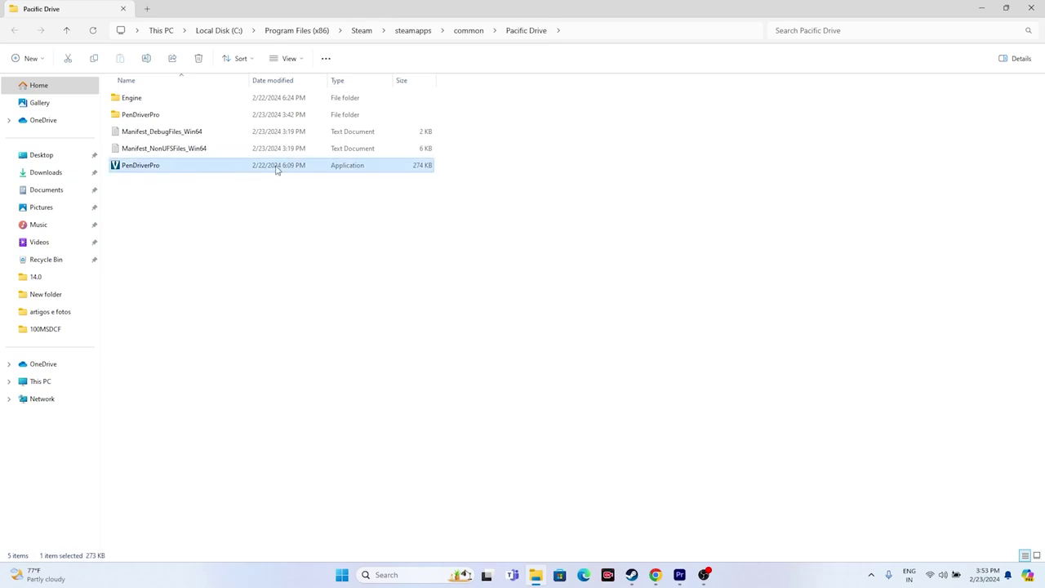
pyautogui.click(306, 219)
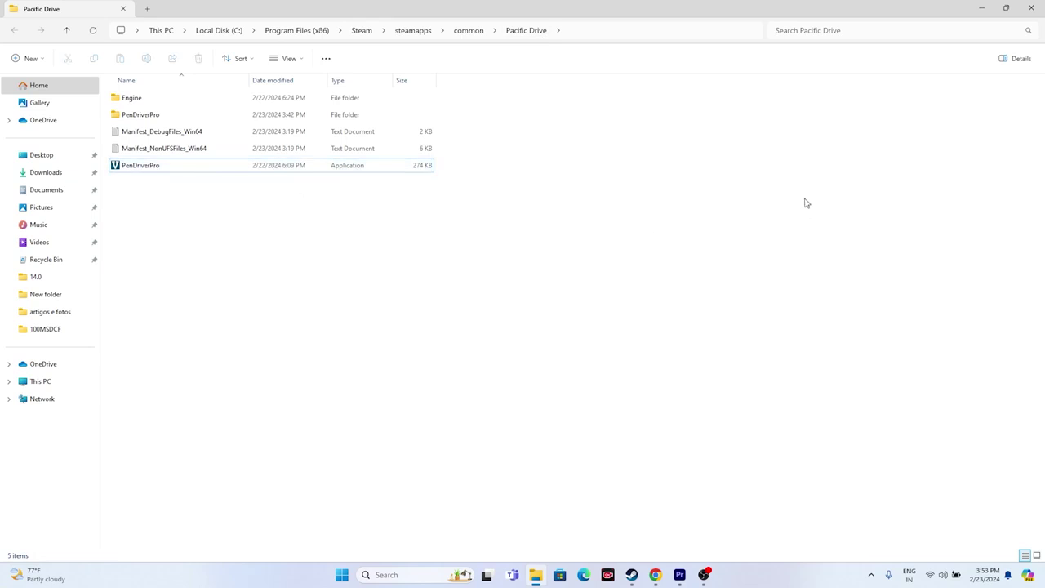
pyautogui.click(982, 7)
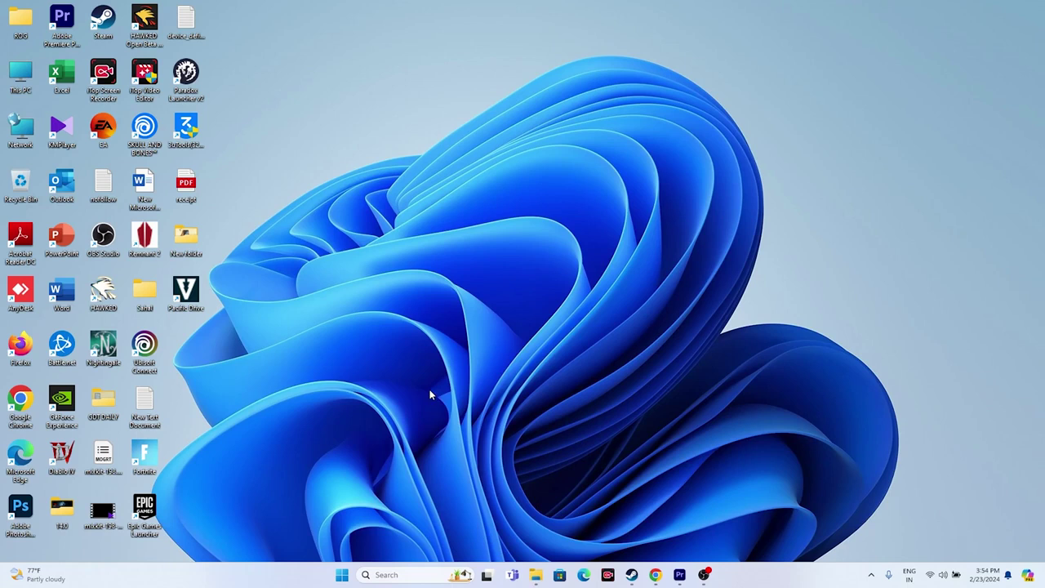
# In File Explorer, open the Pacific Drive folder under Program Files (x86)\Steam\steamapps\common on Local Disk (C:)
pyautogui.click(537, 574)
pyautogui.click(45, 381)
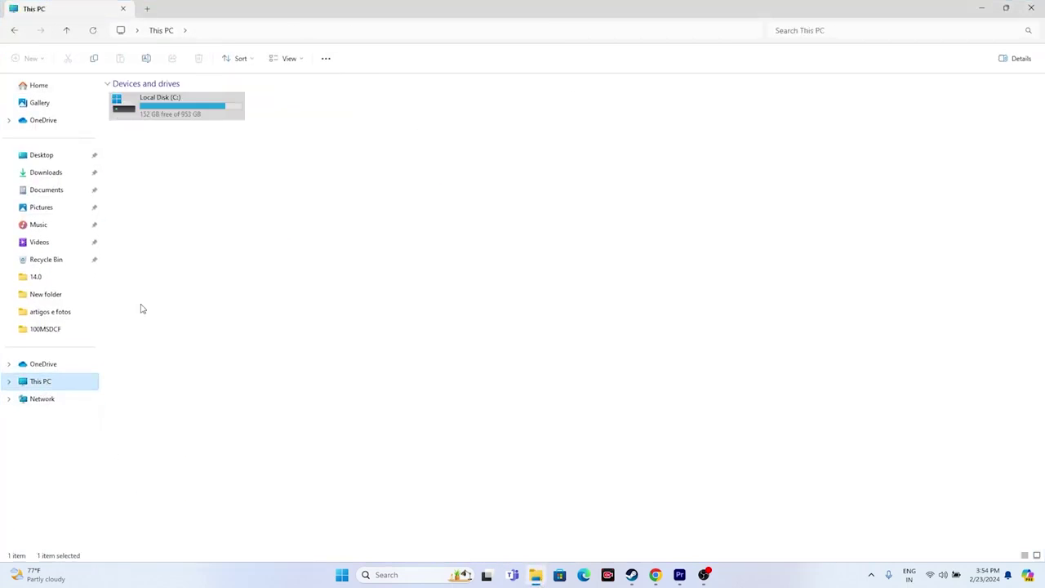
pyautogui.doubleClick(168, 115)
pyautogui.doubleClick(164, 201)
pyautogui.scroll(-2, 164, 200)
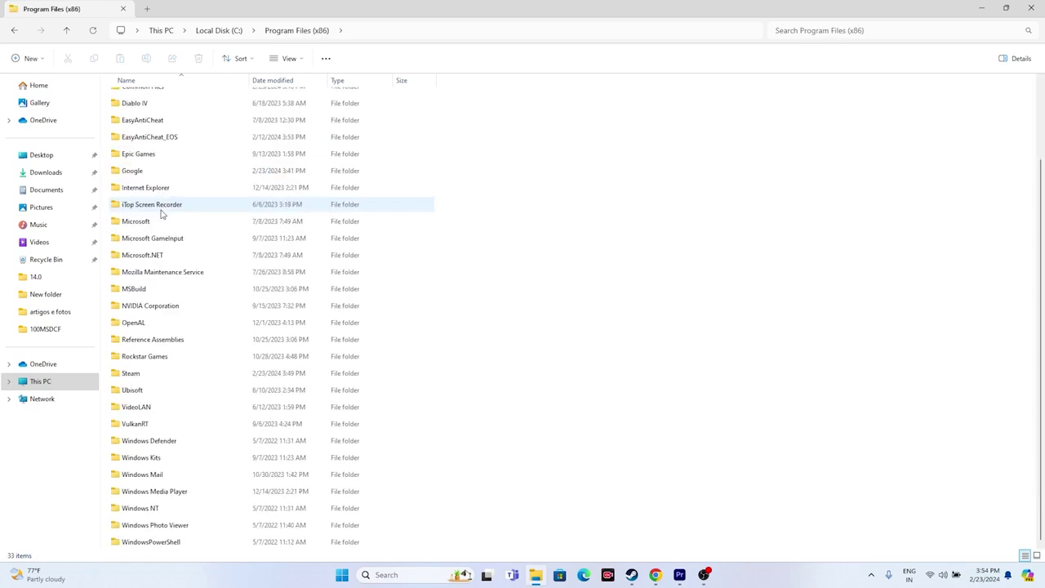
pyautogui.doubleClick(131, 373)
pyautogui.scroll(-2, 147, 327)
pyautogui.doubleClick(137, 304)
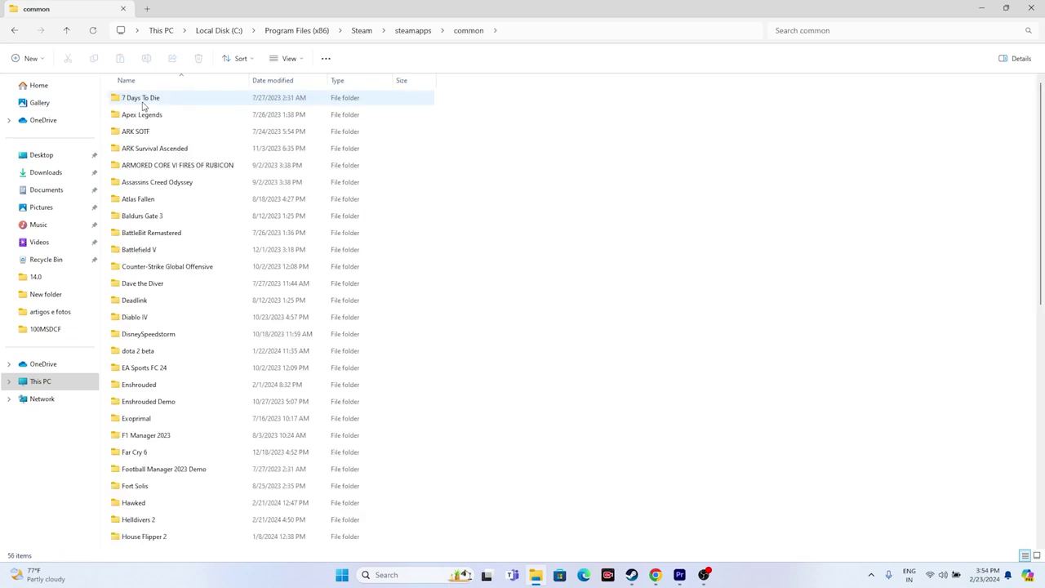
pyautogui.scroll(-3, 153, 253)
pyautogui.scroll(-6, 155, 258)
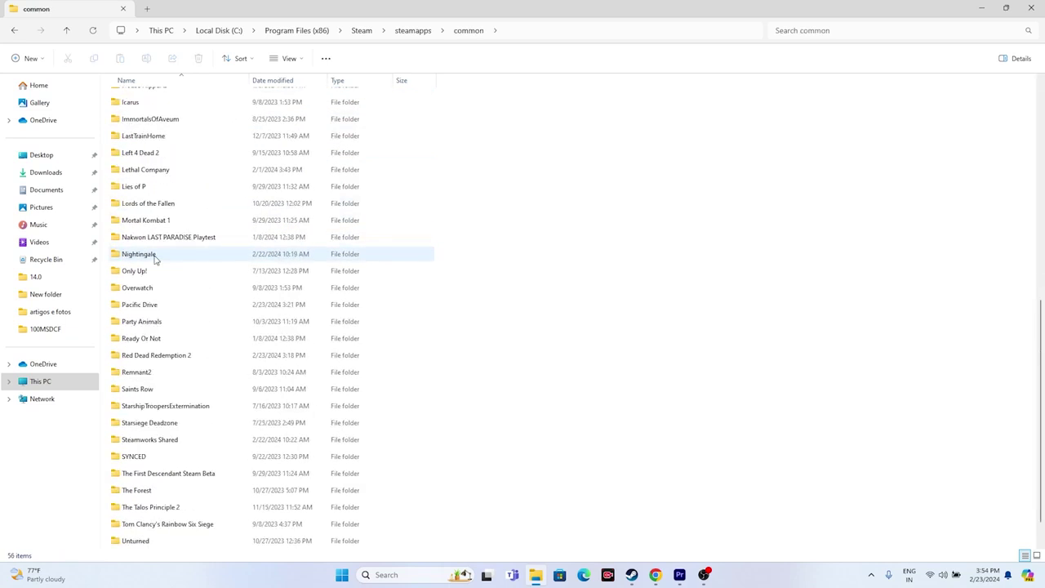
pyautogui.doubleClick(153, 309)
# Open the compatibility properties of the PenDriverPro application
pyautogui.click(151, 172)
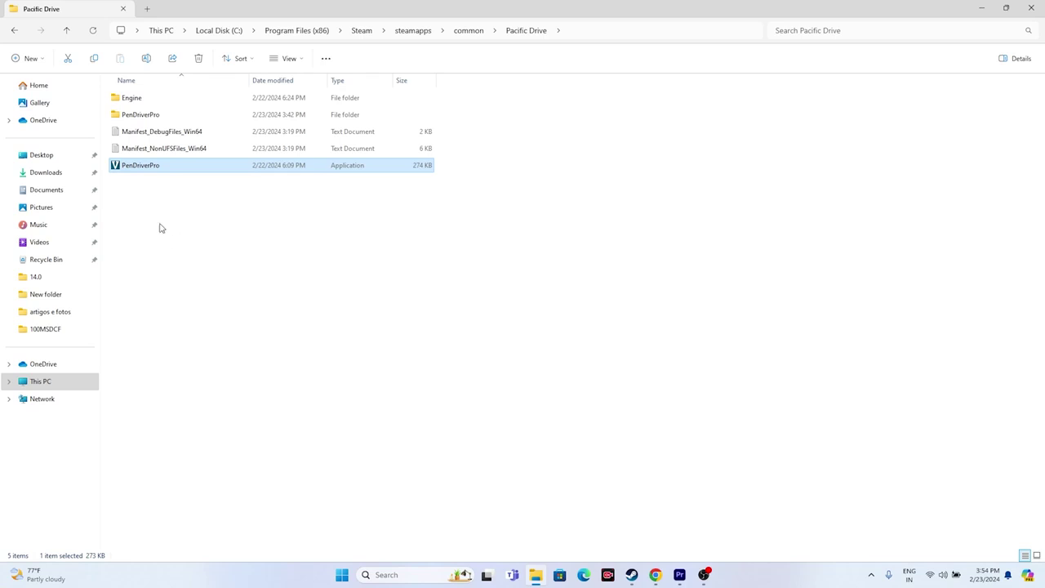
pyautogui.rightClick(164, 170)
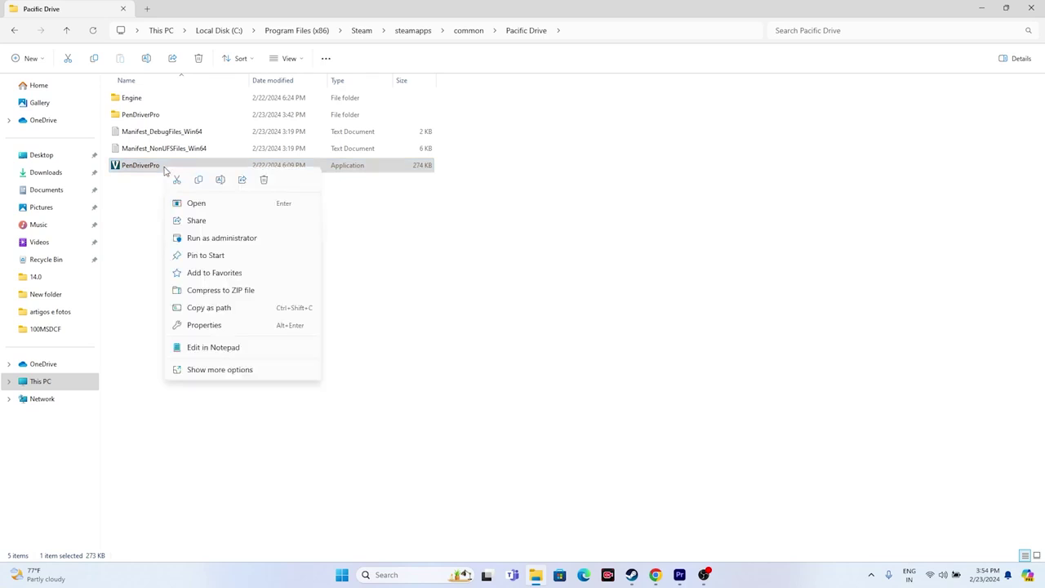
pyautogui.click(221, 369)
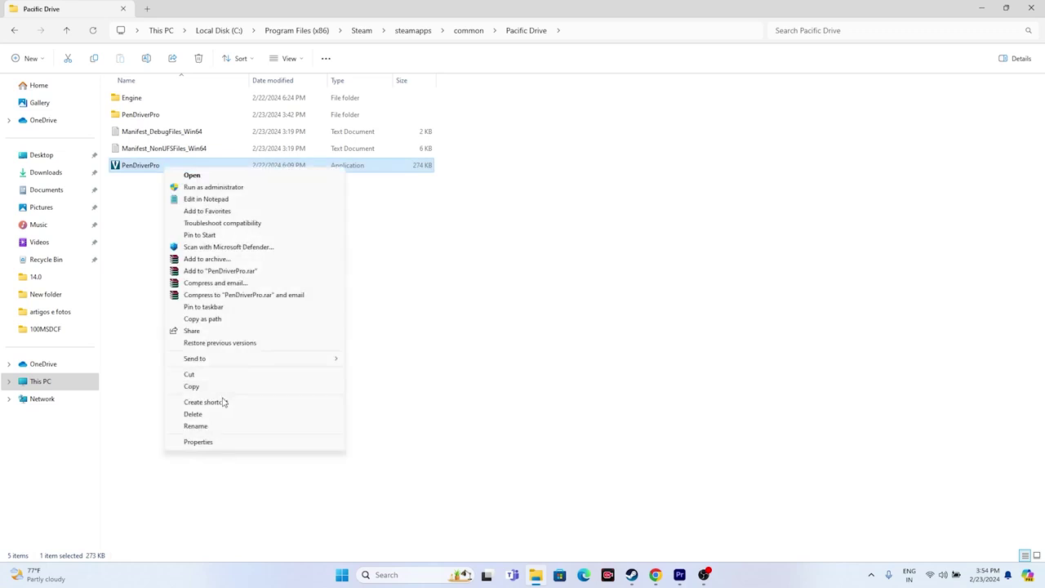
pyautogui.click(213, 442)
pyautogui.click(216, 195)
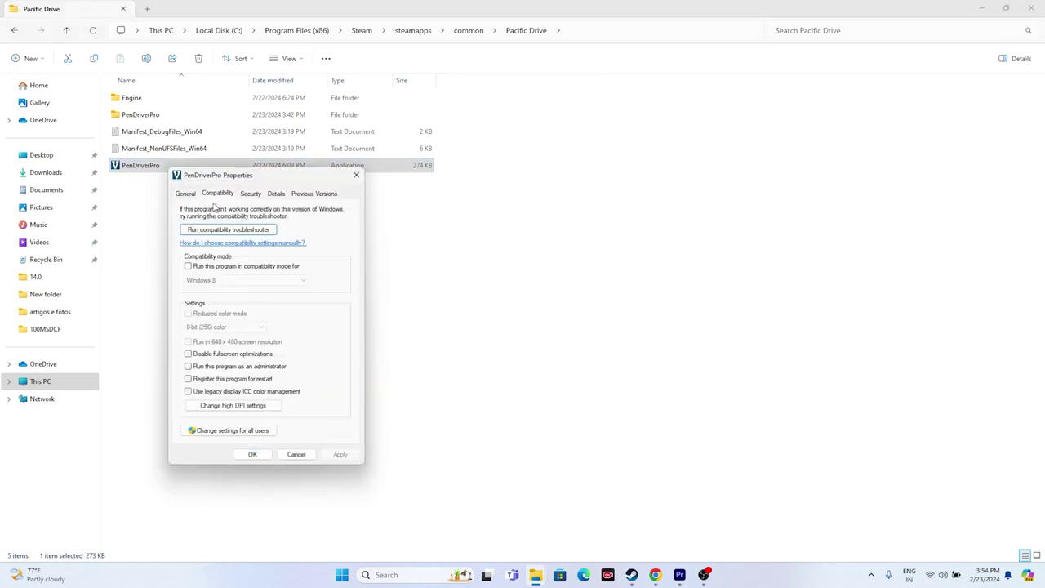
# Enable compatibility mode for PenDriverPro, choose Windows 7 and apply the setting
pyautogui.click(188, 267)
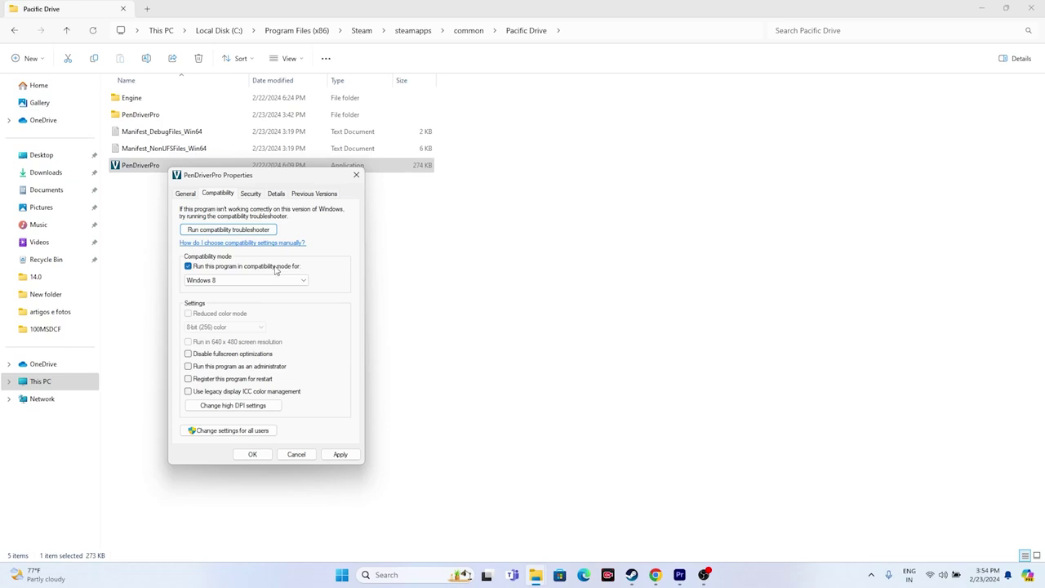
pyautogui.click(247, 280)
pyautogui.click(221, 313)
pyautogui.click(339, 453)
# Switch PenDriverPro's compatibility mode to Windows 8 and apply it
pyautogui.click(245, 280)
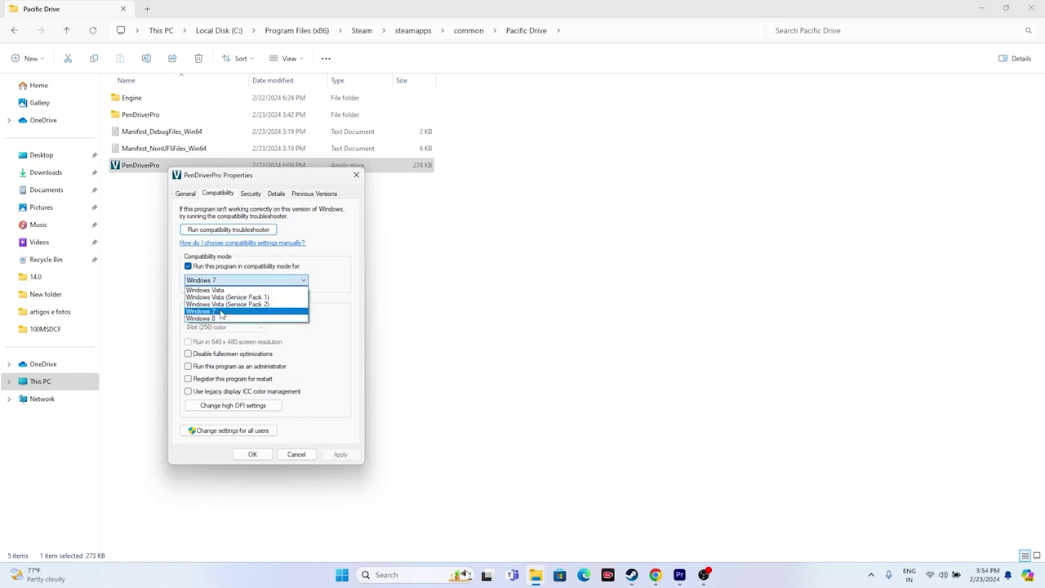
pyautogui.click(220, 317)
pyautogui.click(336, 454)
# Set the compatibility mode back to Windows 7 with Run this program as an administrator enabled, save the properties and close the folder
pyautogui.click(230, 282)
pyautogui.click(226, 311)
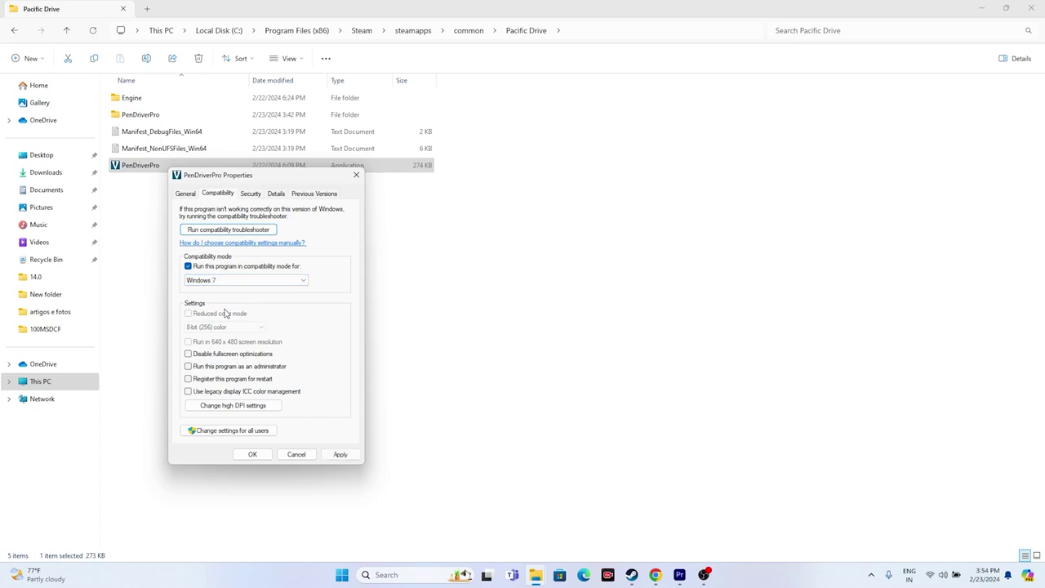
pyautogui.click(189, 366)
pyautogui.click(356, 455)
pyautogui.click(256, 455)
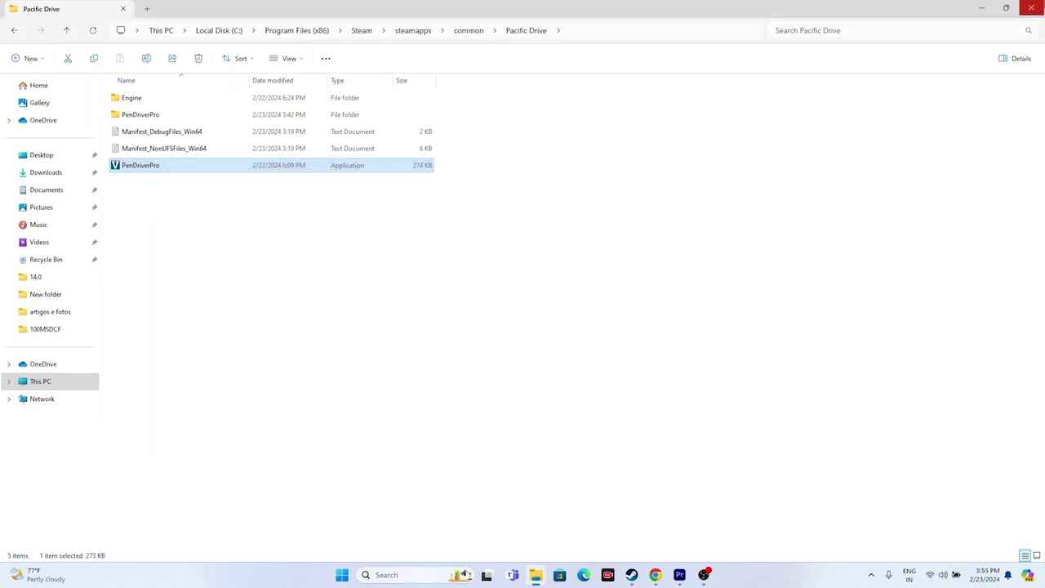
pyautogui.click(1025, 8)
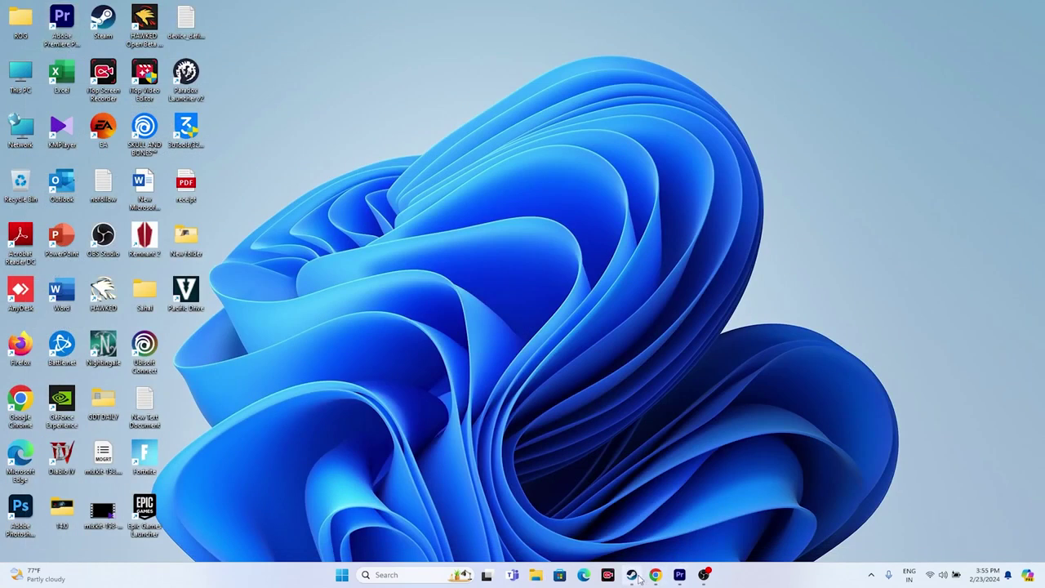
# Minimize Steam and open the Date & time page in Windows Settings to review the automatic time options
pyautogui.click(631, 574)
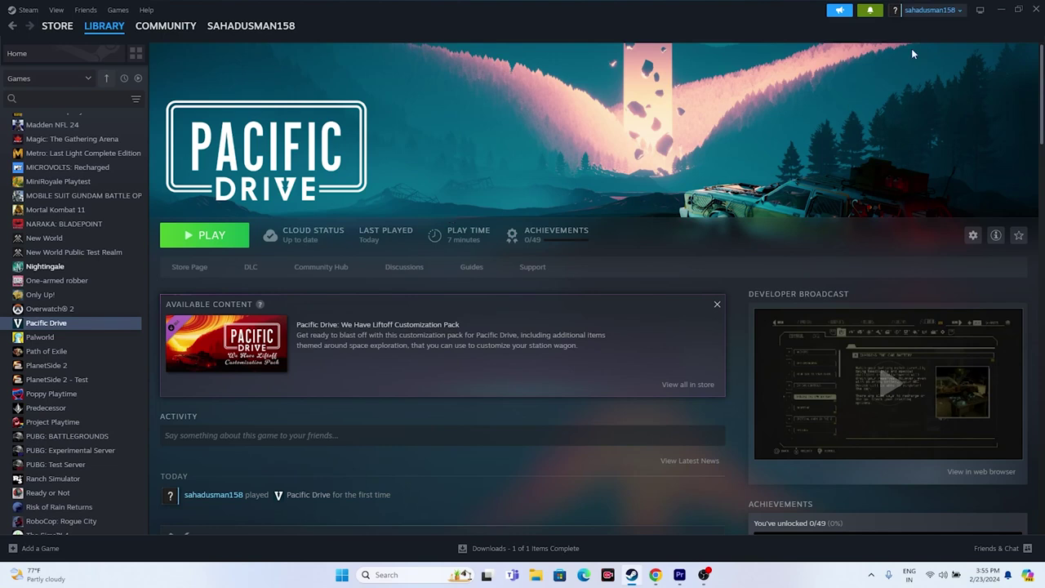
pyautogui.click(981, 9)
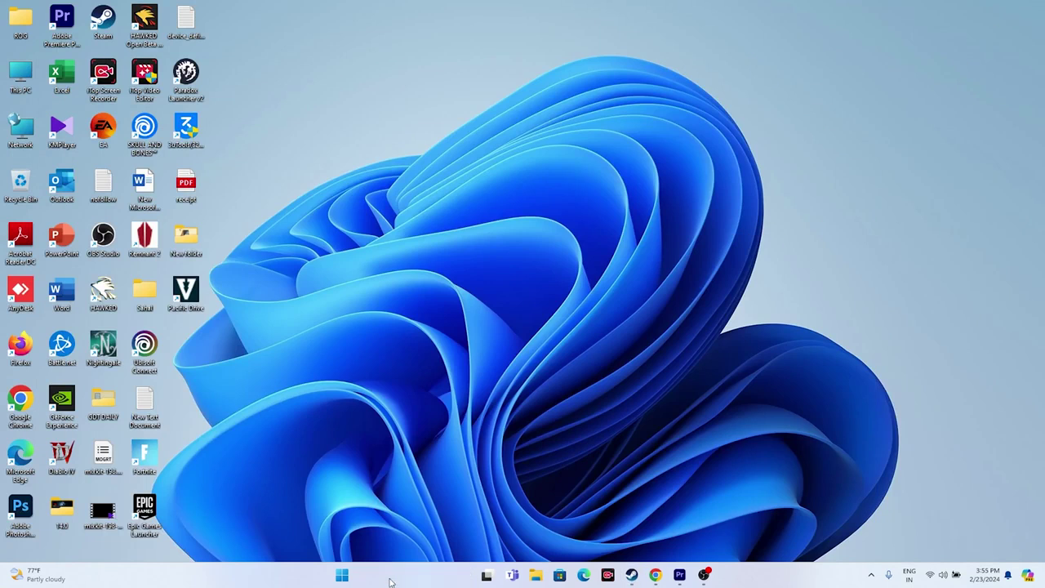
pyautogui.click(391, 577)
pyautogui.click(406, 357)
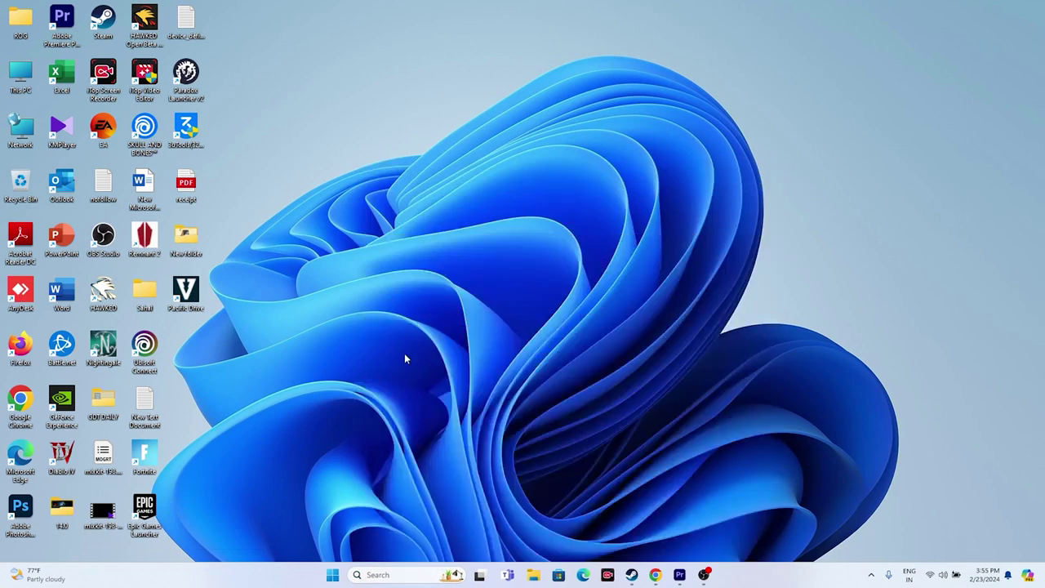
pyautogui.click(51, 270)
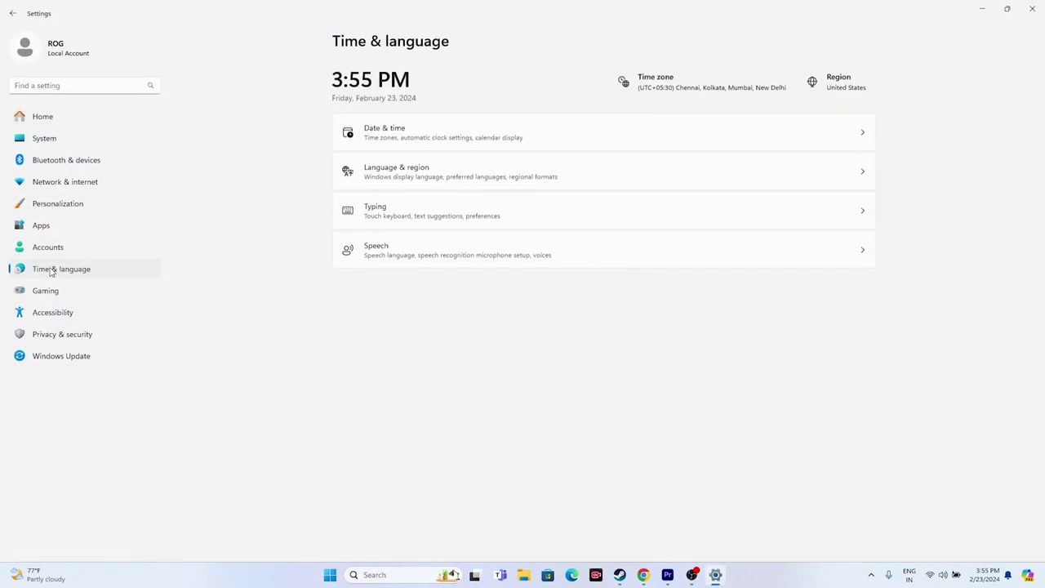
pyautogui.click(407, 131)
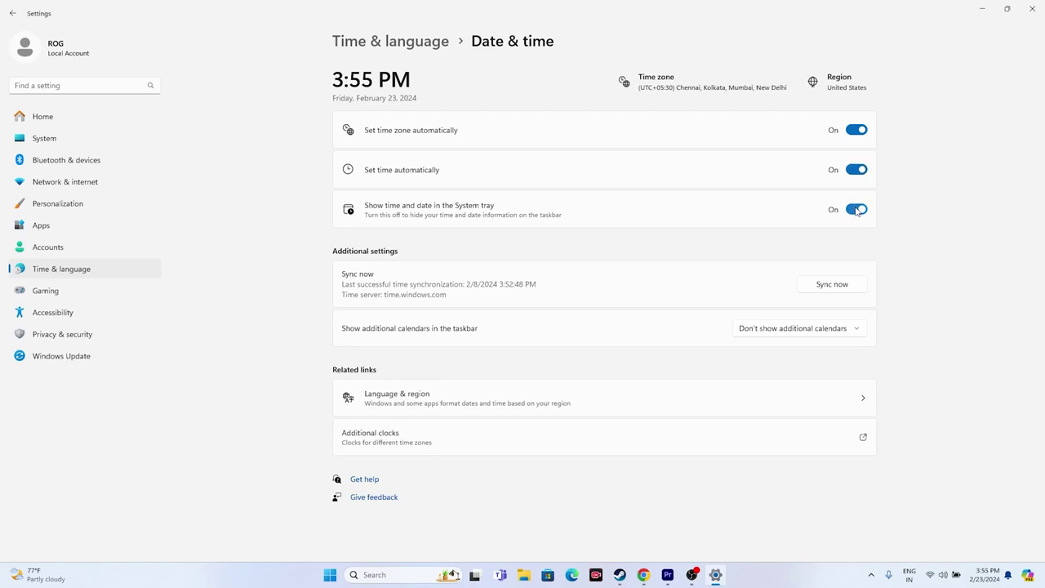
# Choose United States as the country or region in the Language & region settings and close Settings
pyautogui.click(13, 13)
pyautogui.click(457, 175)
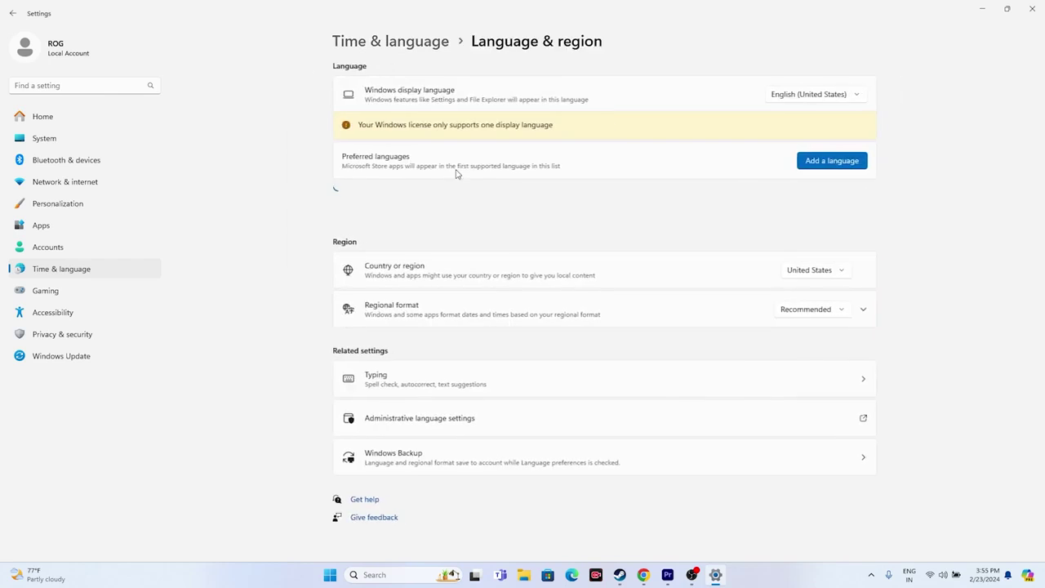
pyautogui.click(847, 272)
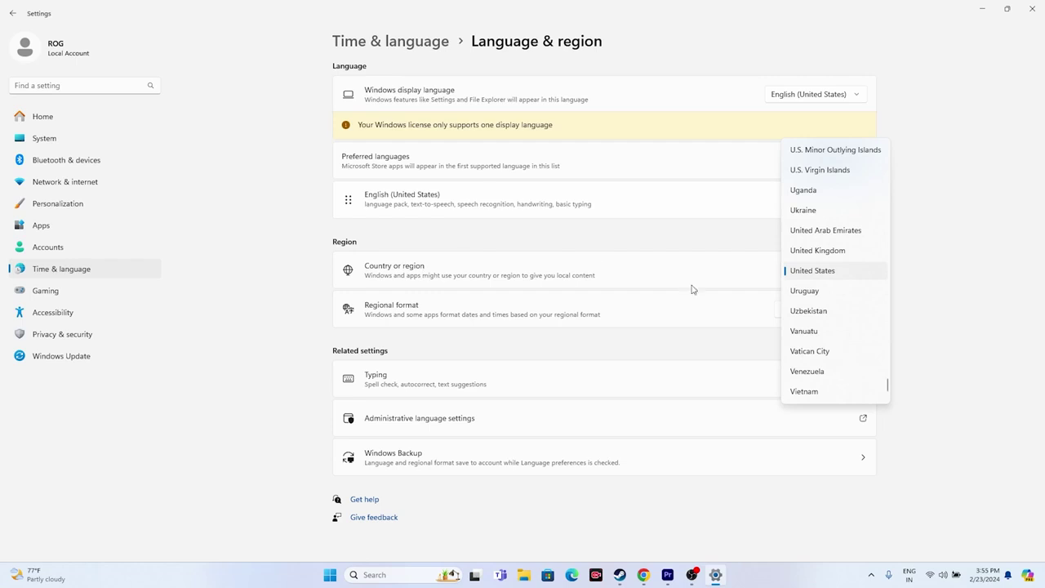
pyautogui.click(821, 276)
pyautogui.click(1030, 8)
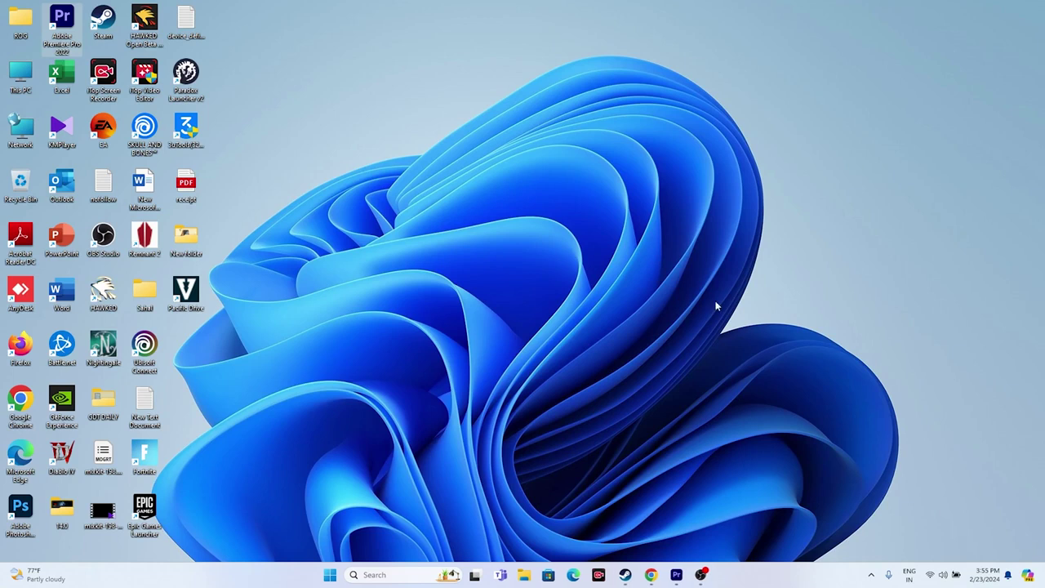
# Minimize Steam, examine the game folders in the Documents folder with File Explorer and close the window
pyautogui.click(620, 575)
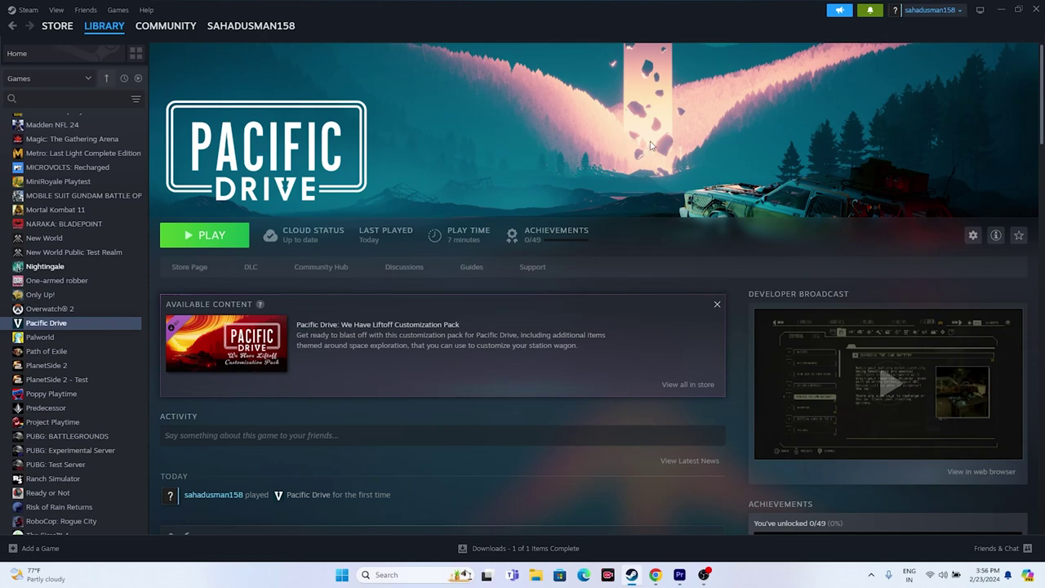
pyautogui.click(997, 10)
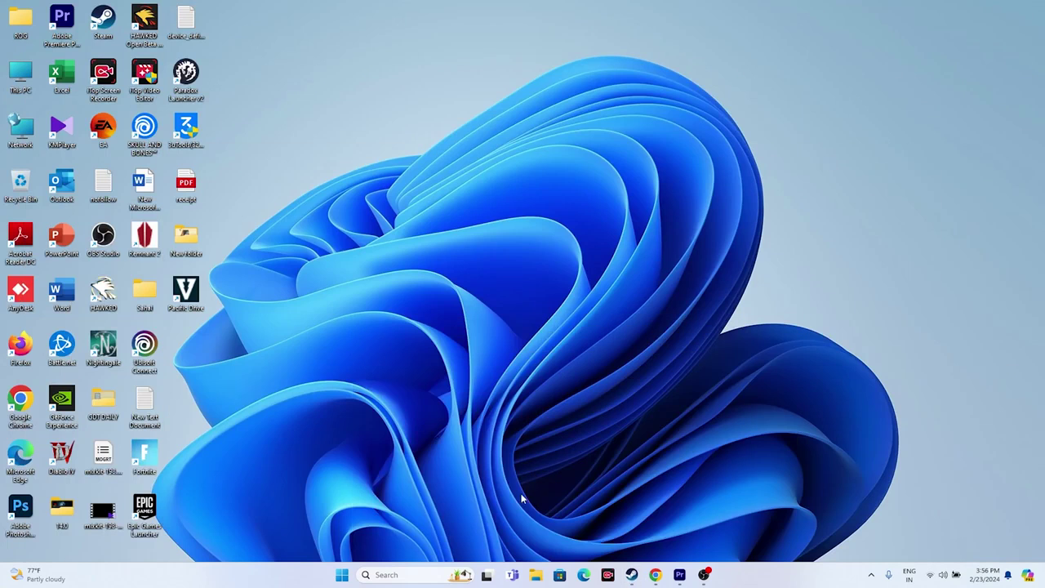
pyautogui.click(535, 576)
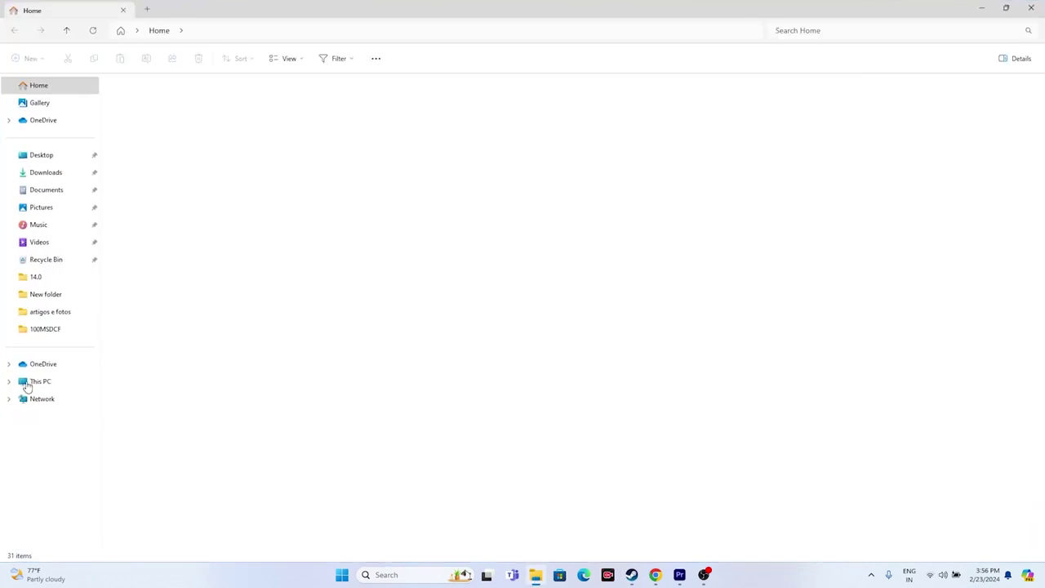
pyautogui.click(40, 387)
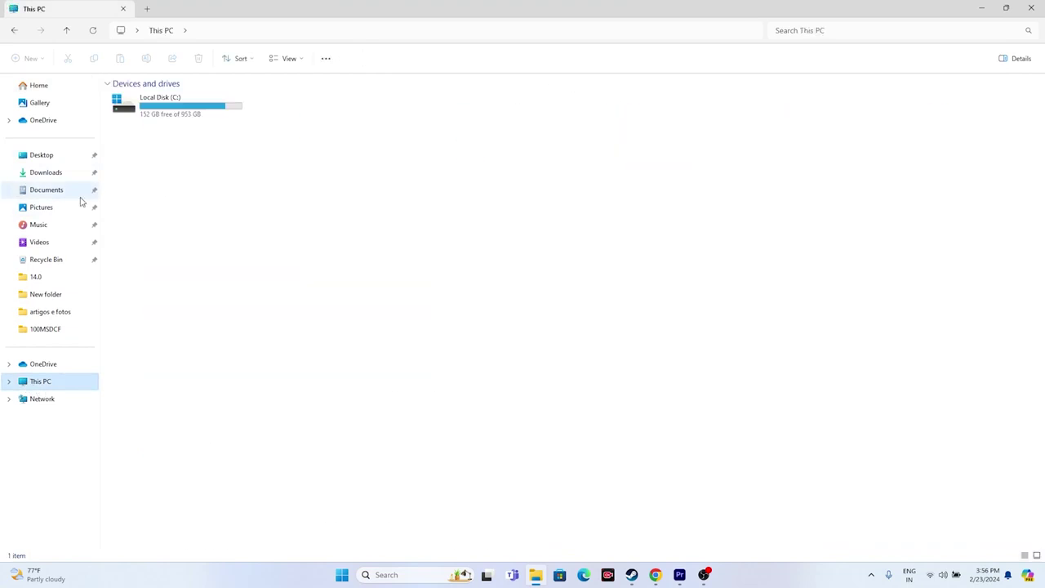
pyautogui.click(36, 192)
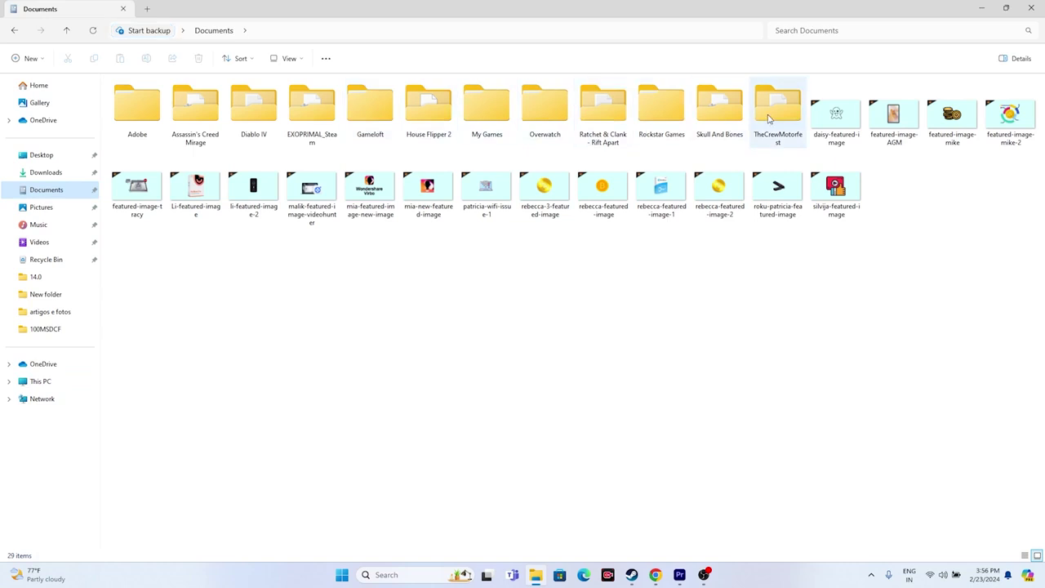
pyautogui.moveTo(767, 120)
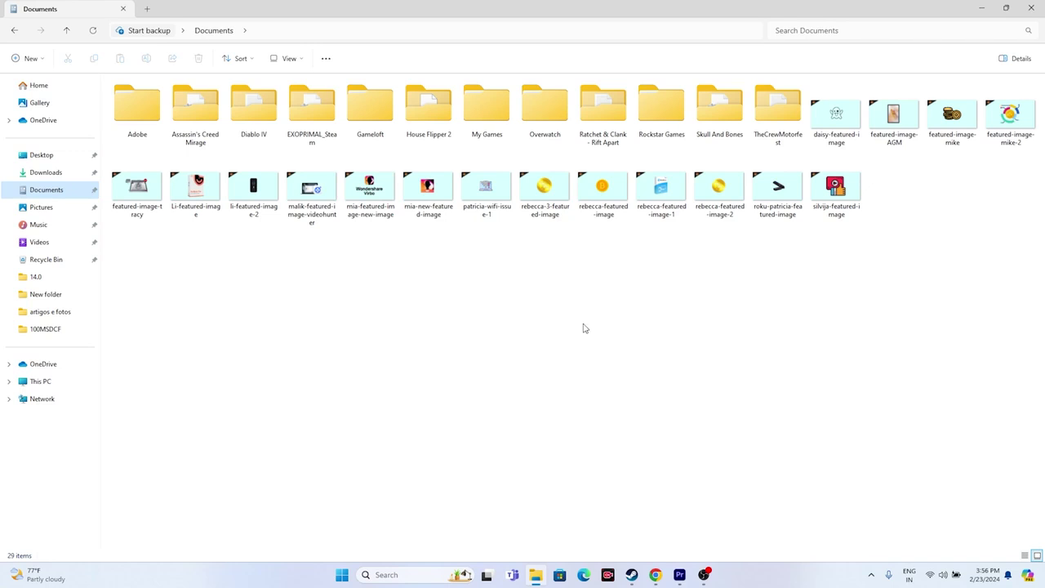
pyautogui.click(1030, 8)
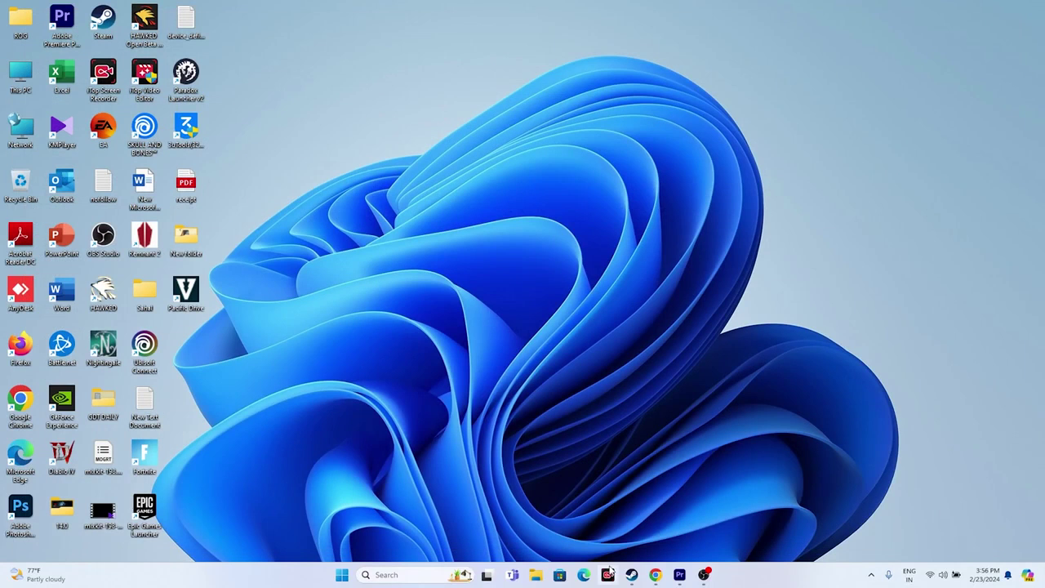
# Minimize Steam, open the Windows Defender Firewall allowed apps list from Control Panel and check the Pacific Drive entry's Private and Public access
pyautogui.click(631, 575)
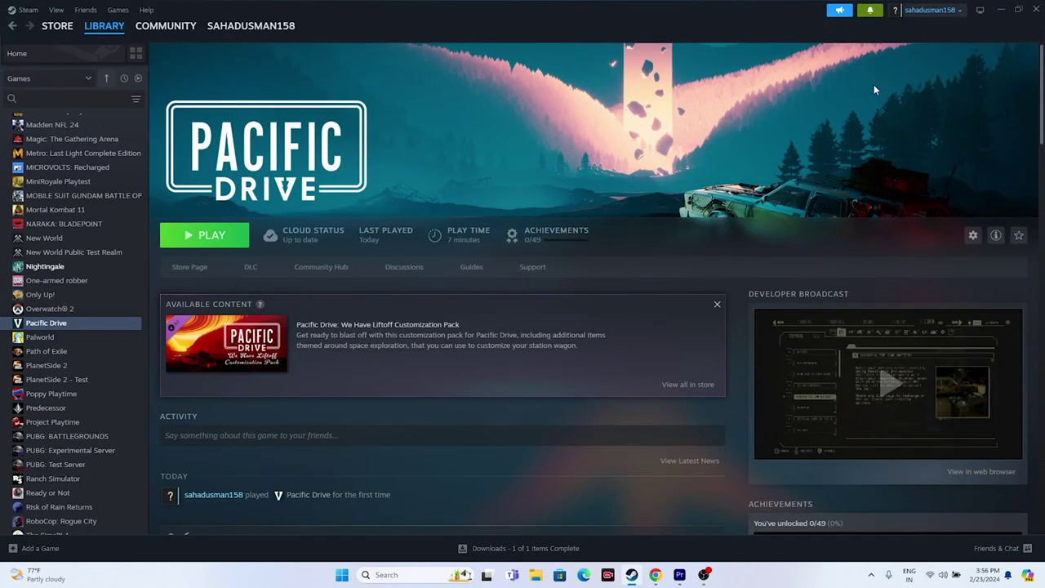
pyautogui.click(998, 9)
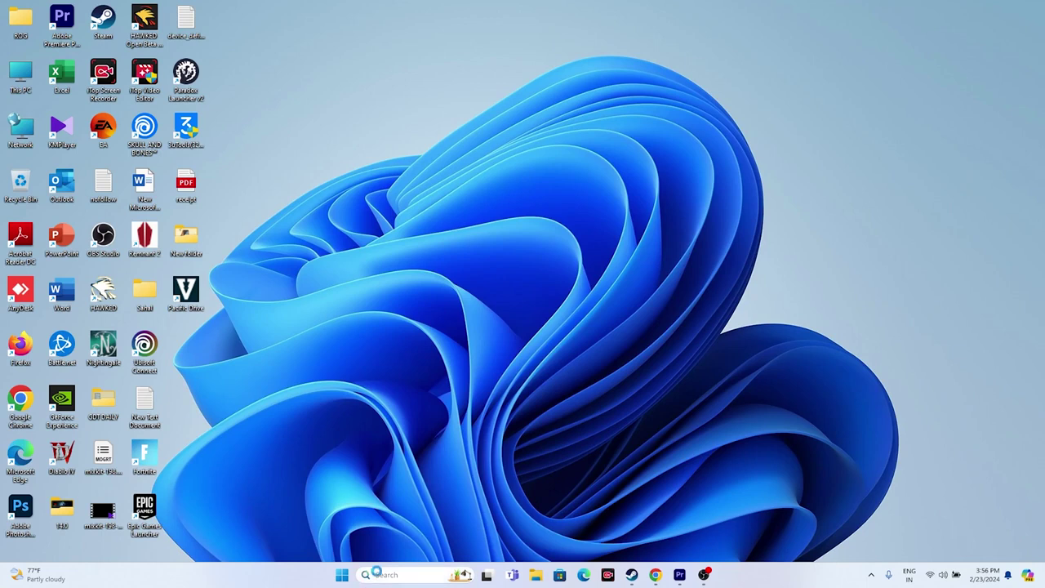
pyautogui.click(377, 574)
pyautogui.click(434, 335)
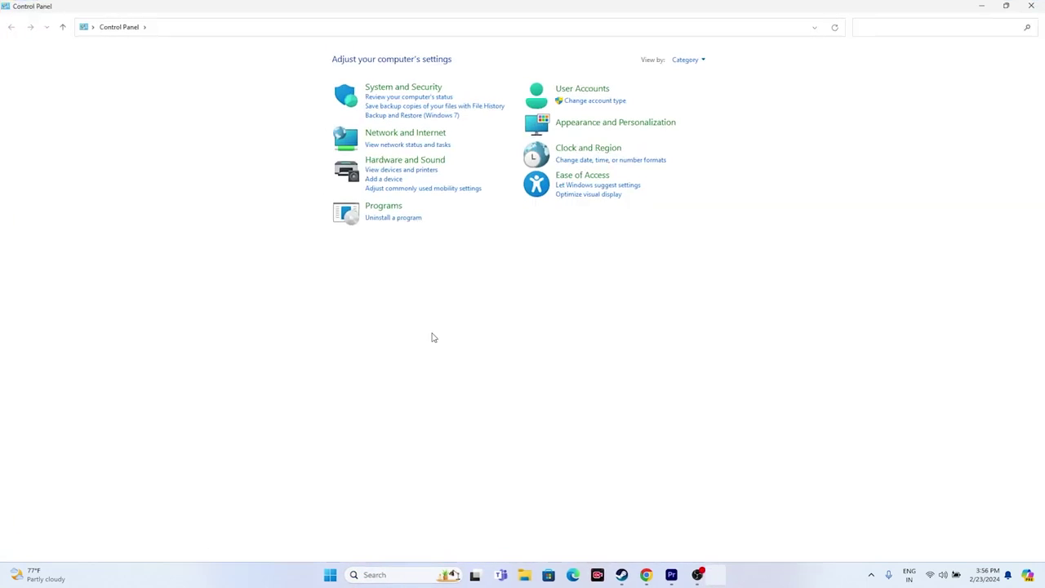
pyautogui.click(391, 88)
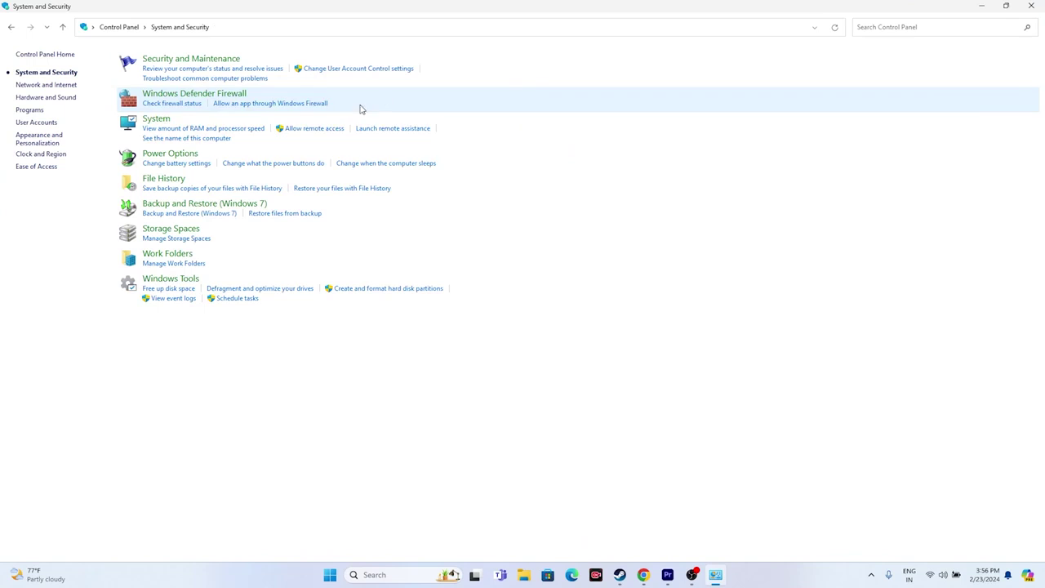
pyautogui.click(151, 99)
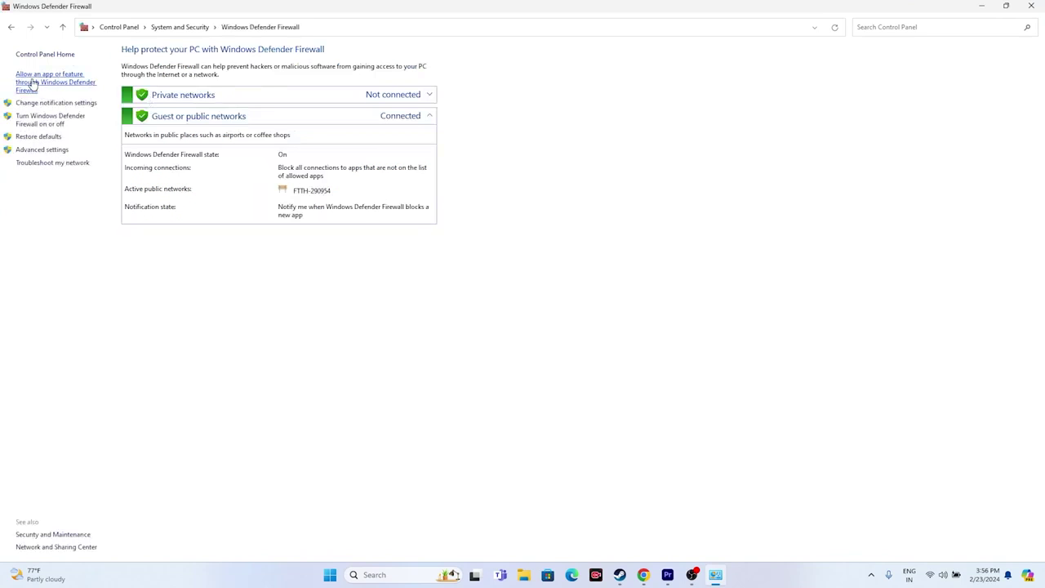
pyautogui.click(32, 84)
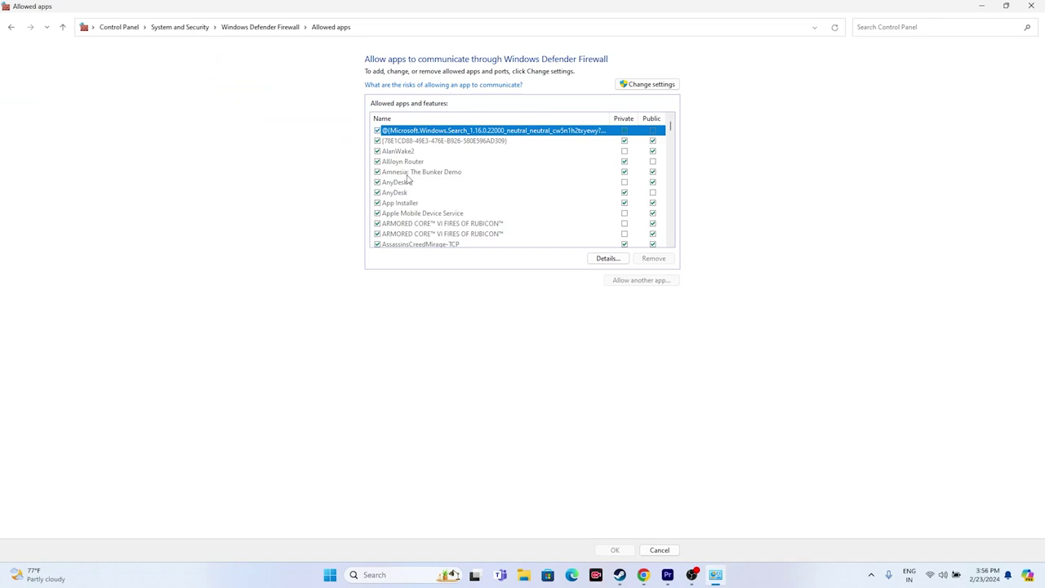
pyautogui.scroll(-10, 406, 179)
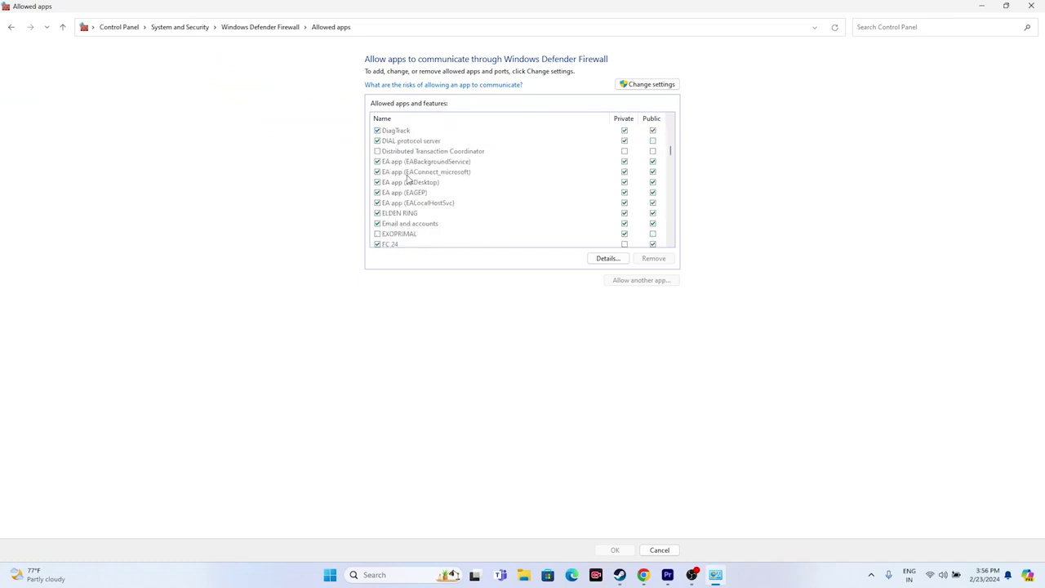
pyautogui.scroll(-12, 408, 180)
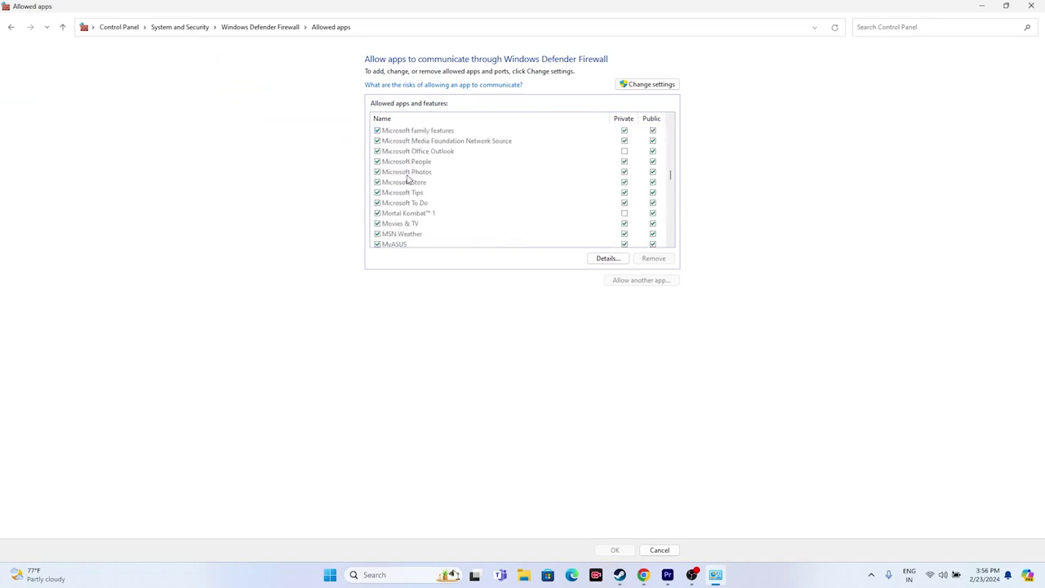
pyautogui.scroll(-6, 407, 179)
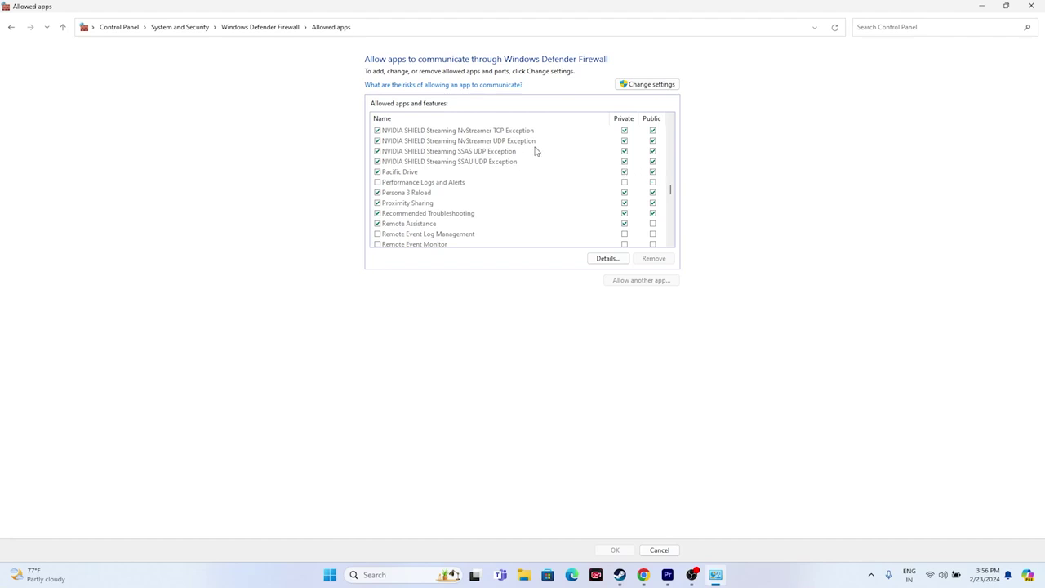
# Unlock the allowed apps settings and start browsing for another app to allow through the firewall
pyautogui.click(638, 87)
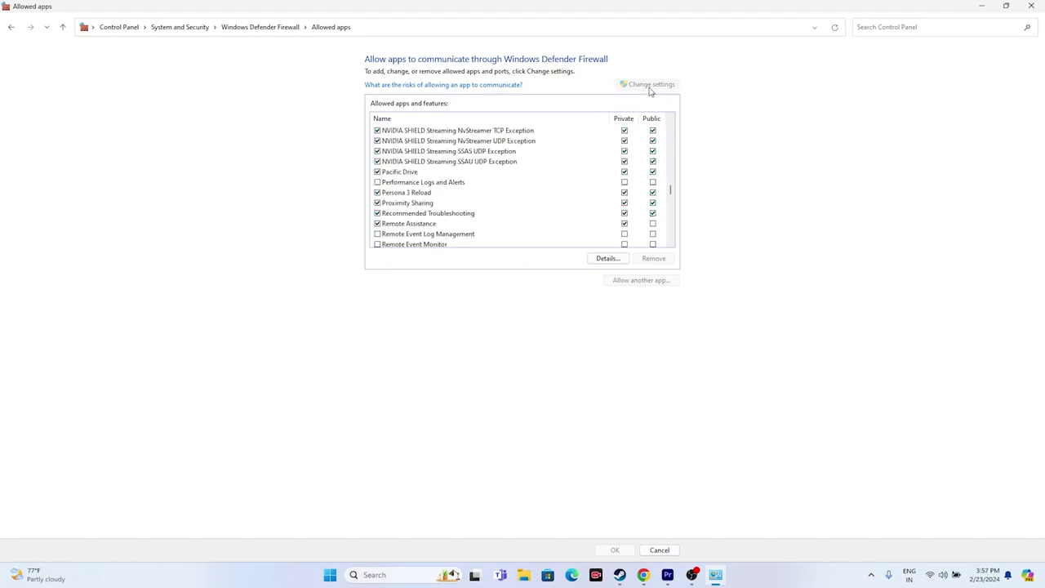
pyautogui.click(625, 281)
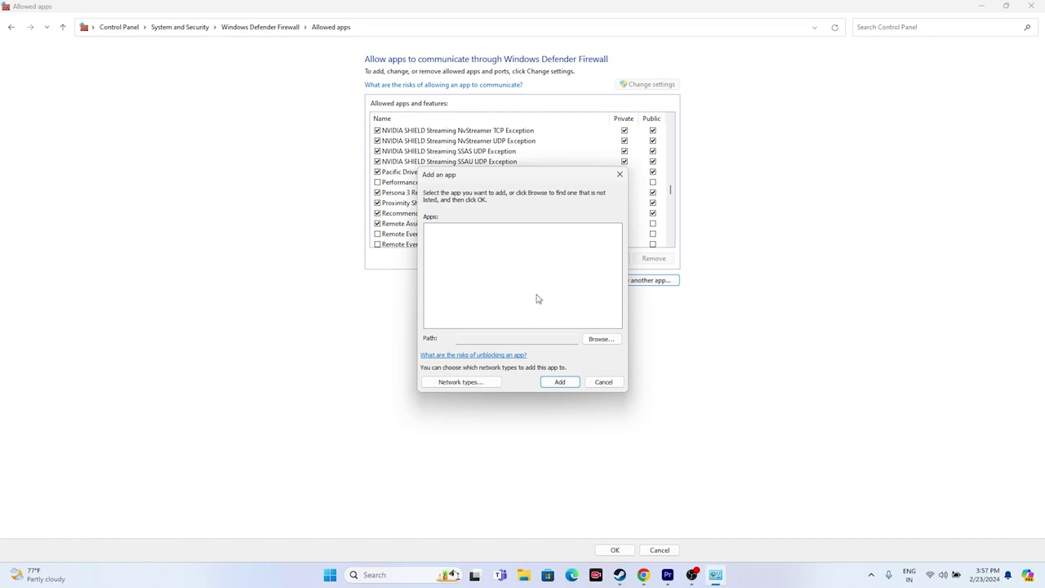
pyautogui.click(600, 339)
# Browse on Local Disk (C:) to Program Files (x86) > Steam > steamapps > common
pyautogui.scroll(-5, 471, 315)
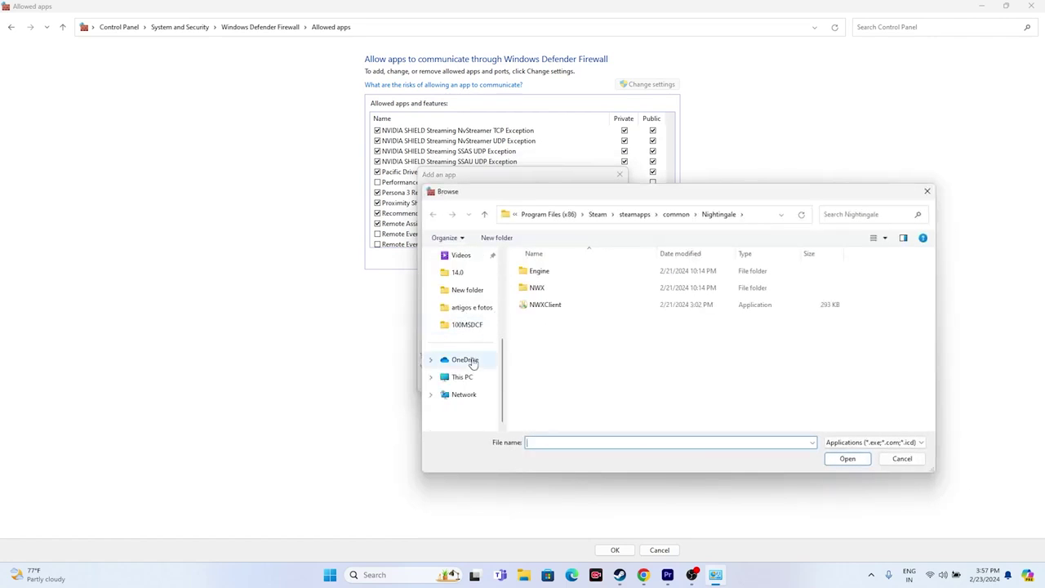
pyautogui.click(465, 377)
pyautogui.doubleClick(578, 292)
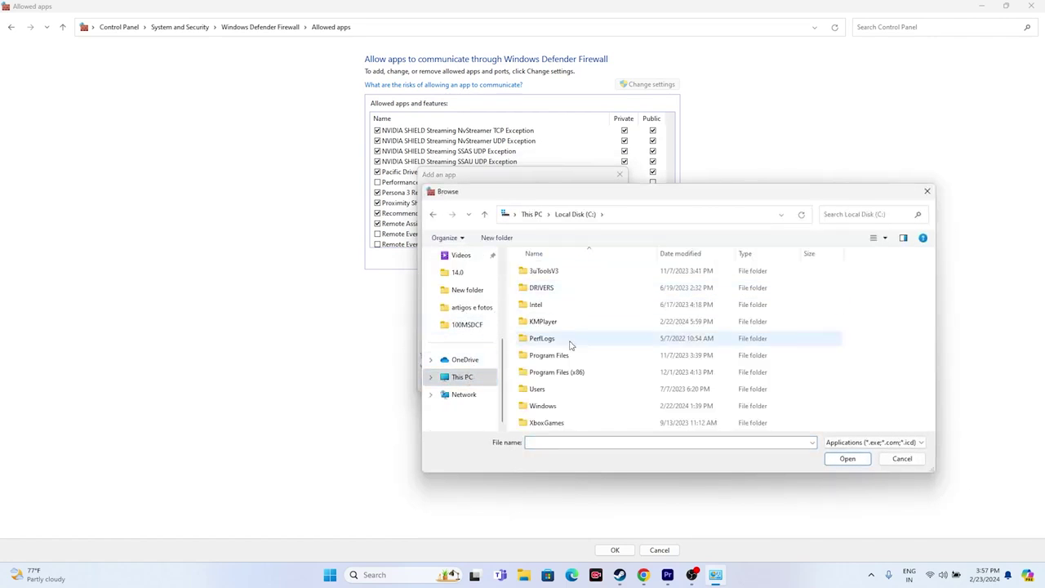
pyautogui.doubleClick(569, 374)
pyautogui.scroll(-6, 553, 336)
pyautogui.click(554, 340)
pyautogui.doubleClick(553, 340)
pyautogui.scroll(-5, 555, 338)
pyautogui.click(560, 274)
pyautogui.doubleClick(560, 274)
pyautogui.doubleClick(557, 272)
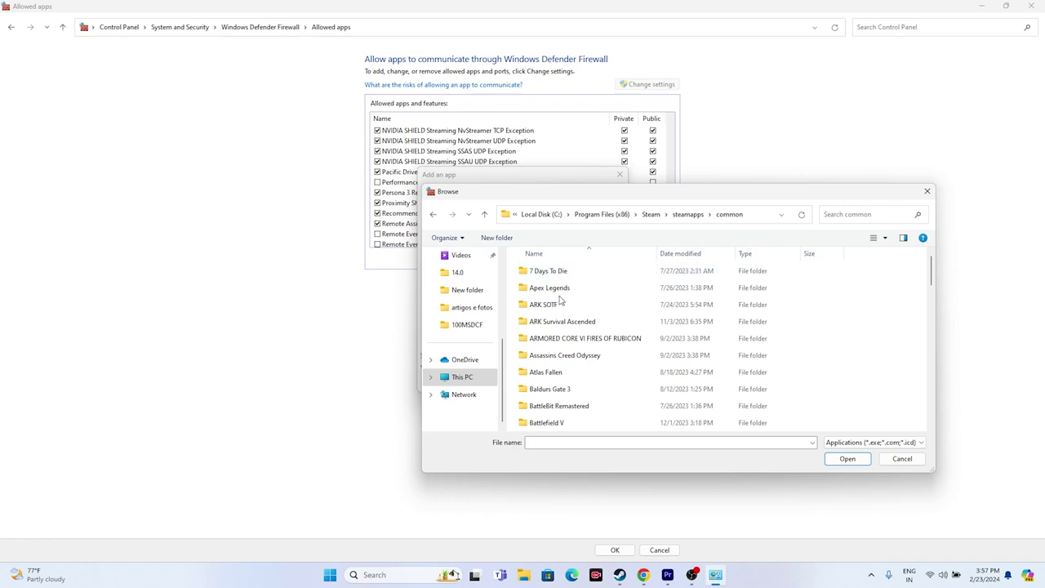
# Choose the PenDriverPro application in the Pacific Drive folder as the app to allow
pyautogui.scroll(-10, 562, 317)
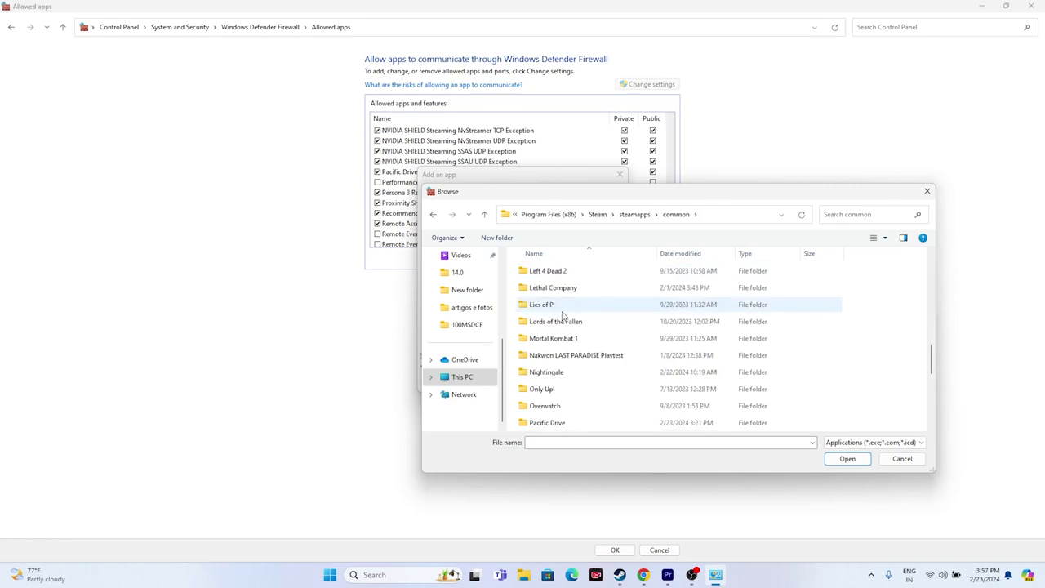
pyautogui.scroll(-5, 561, 316)
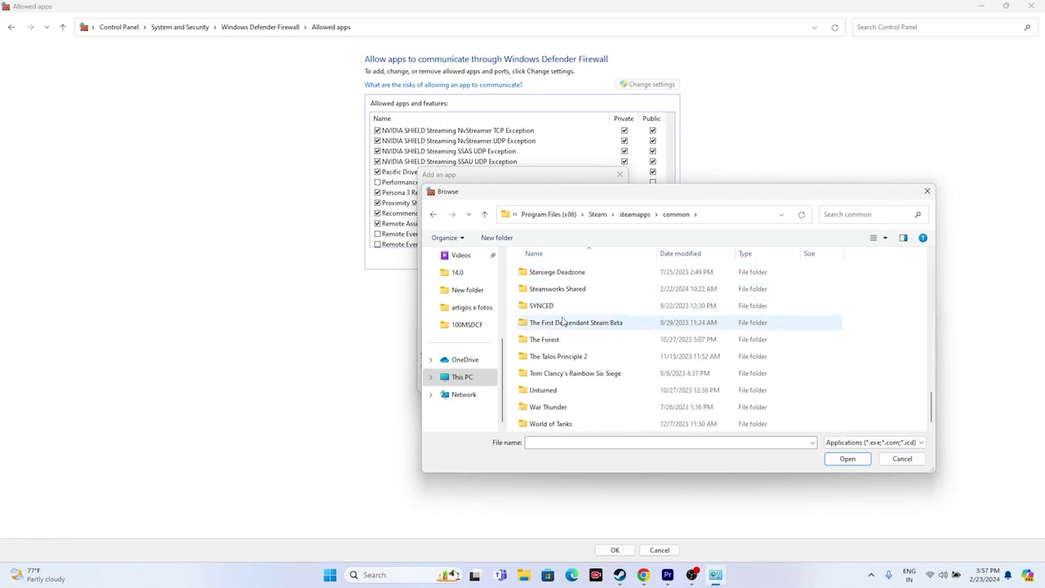
pyautogui.scroll(5, 563, 327)
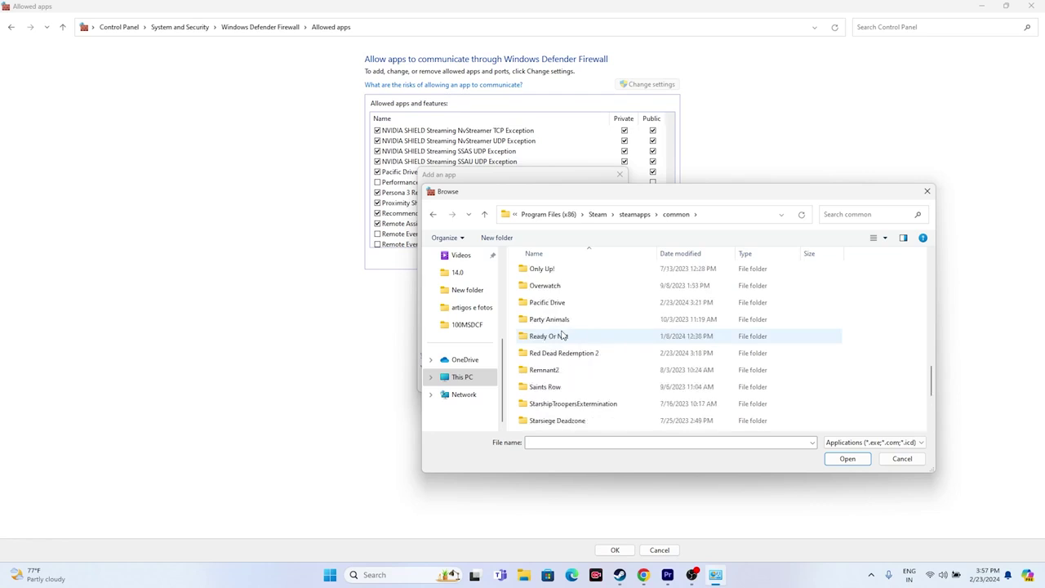
pyautogui.doubleClick(562, 353)
pyautogui.click(558, 307)
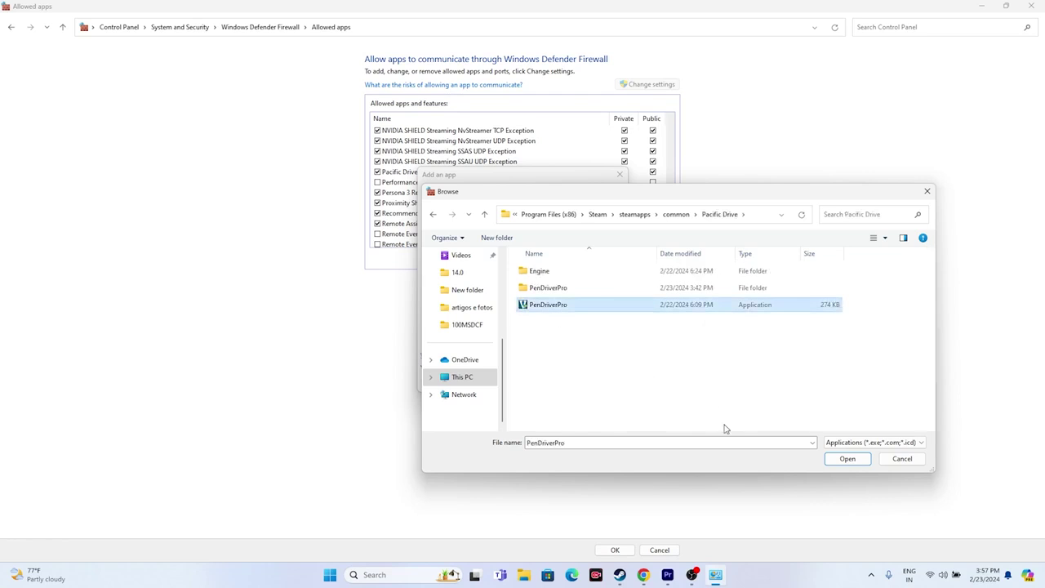
pyautogui.click(848, 460)
# Try to add the chosen game application to the firewall's allowed apps, and close the dialogs and Control Panel
pyautogui.click(560, 381)
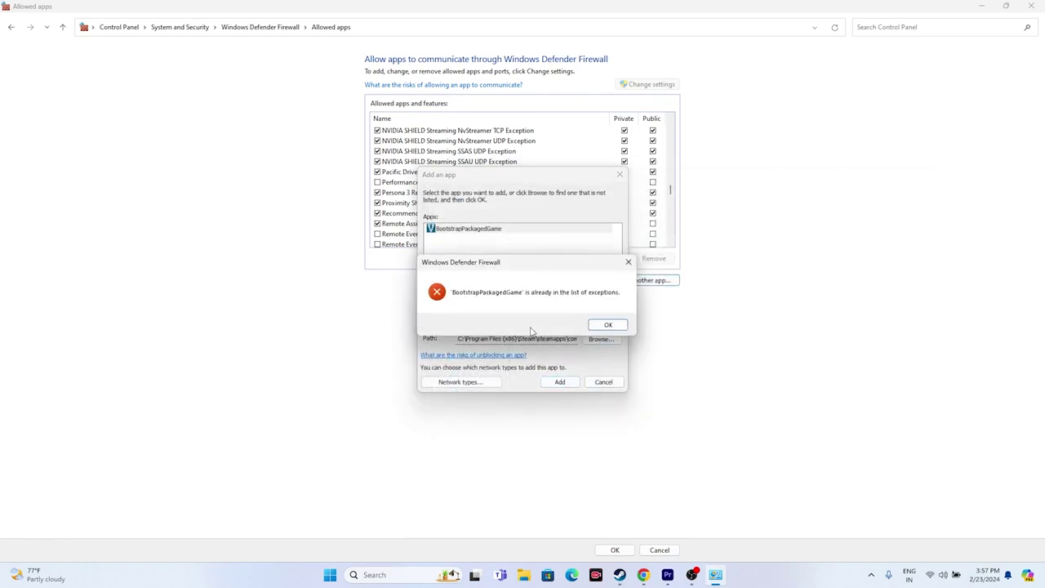
pyautogui.click(606, 325)
pyautogui.click(618, 175)
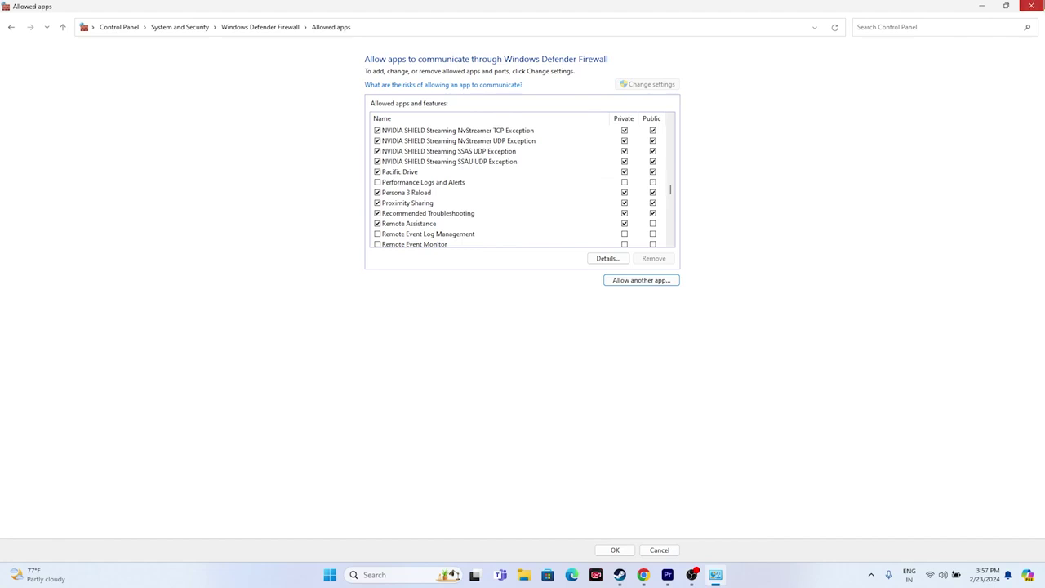
pyautogui.click(1030, 6)
# Bring up Steam, open System Configuration and hide all Microsoft services in its services list
pyautogui.click(632, 575)
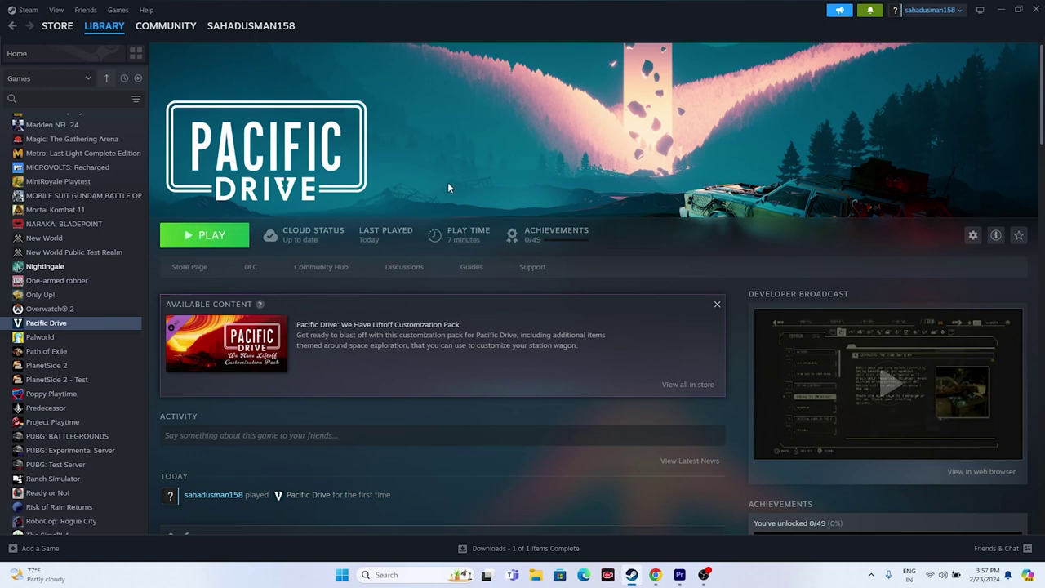
pyautogui.click(387, 575)
pyautogui.click(425, 306)
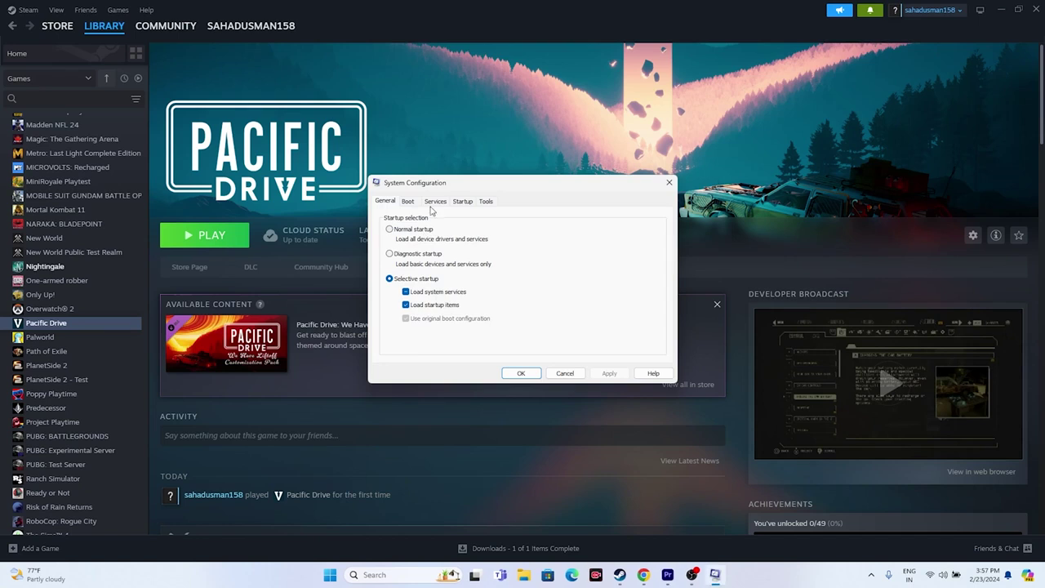
pyautogui.click(435, 202)
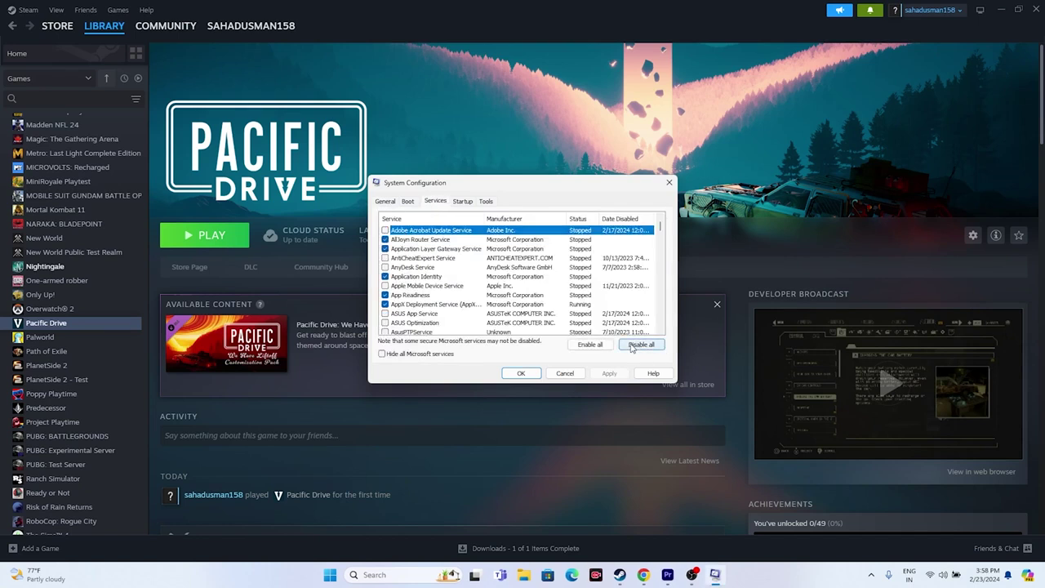
pyautogui.click(423, 355)
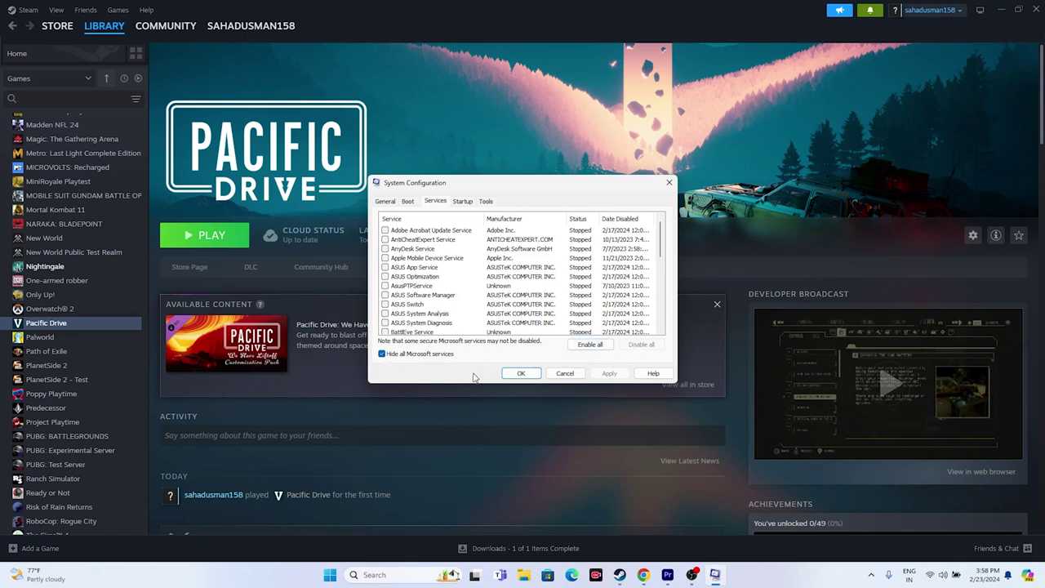
# Show the Microsoft services again, disable all services, apply with Hide all Microsoft services enabled, and exit System Configuration without restarting
pyautogui.click(416, 355)
pyautogui.click(640, 343)
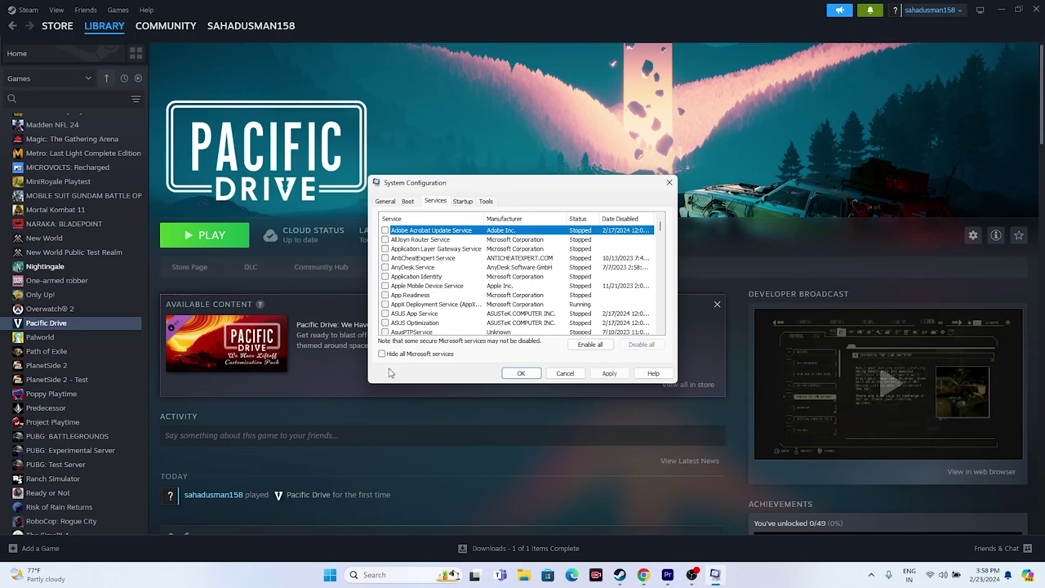
pyautogui.click(609, 373)
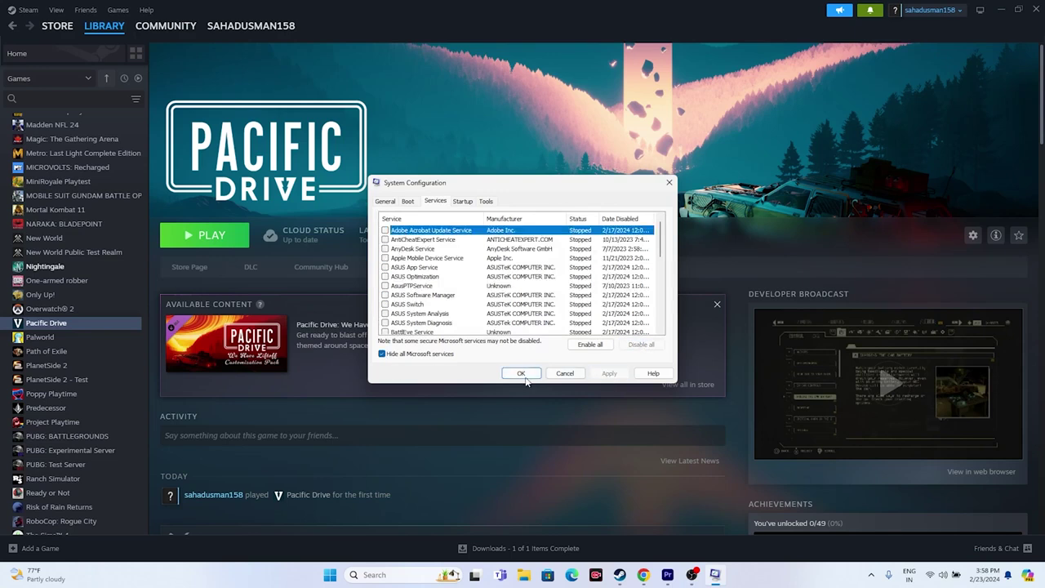
pyautogui.click(520, 373)
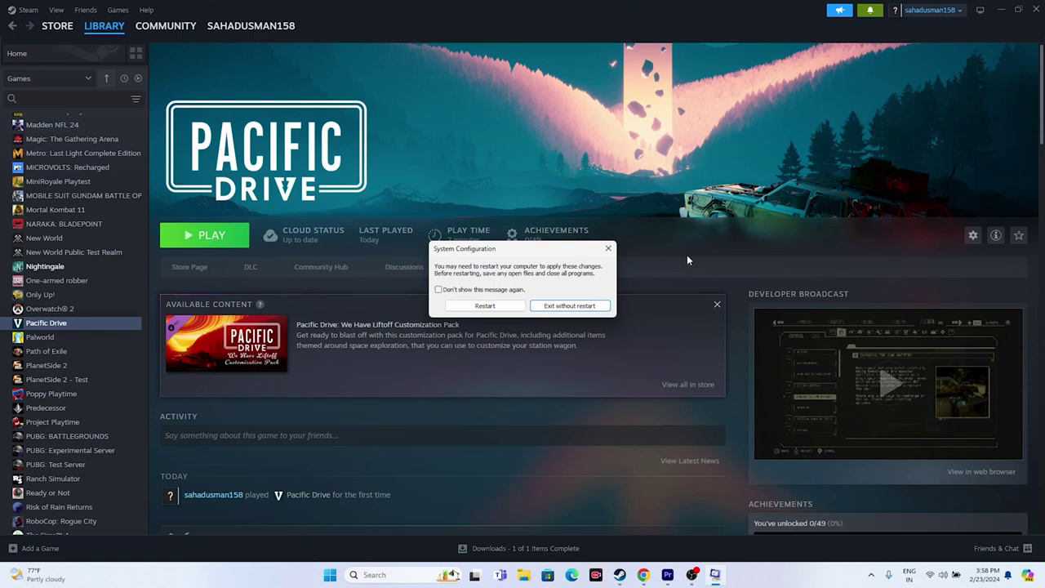
pyautogui.click(589, 308)
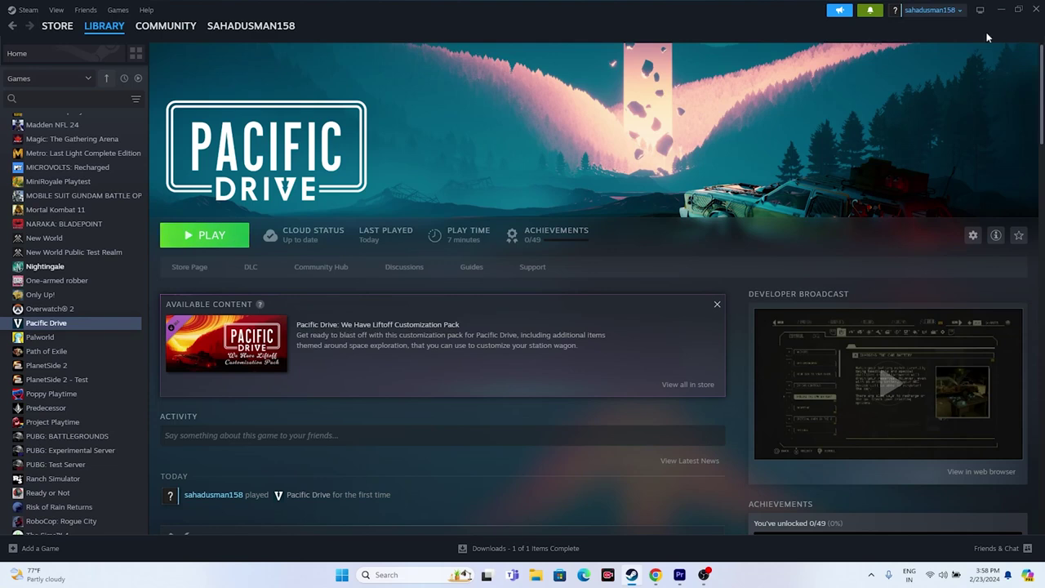
# Add -dx11 to the launch options in Pacific Drive's Steam properties and close the properties window
pyautogui.click(1000, 10)
pyautogui.click(633, 575)
pyautogui.rightClick(58, 326)
pyautogui.click(90, 408)
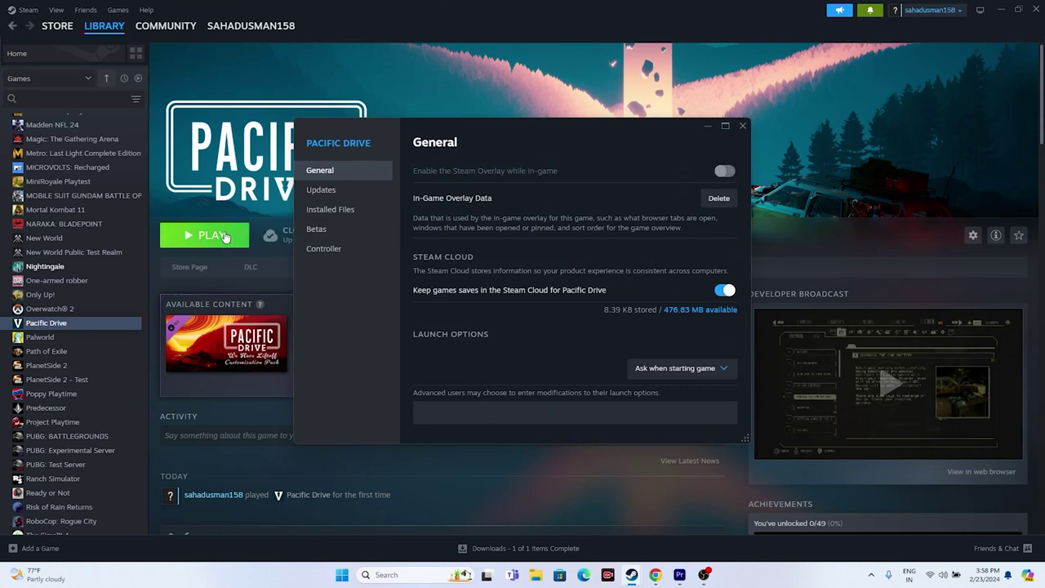
pyautogui.click(455, 412)
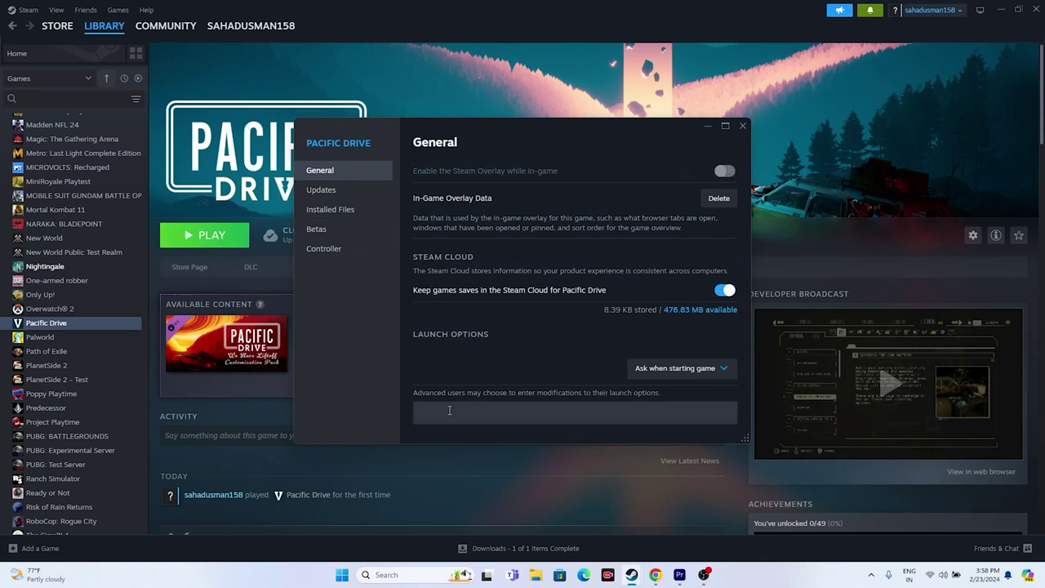
pyautogui.click(440, 406)
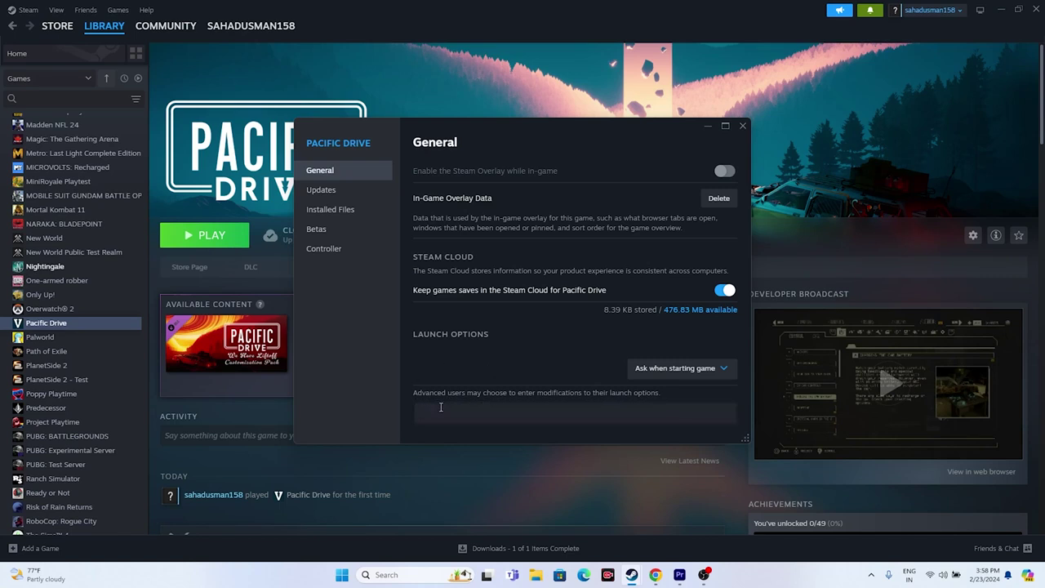
pyautogui.write('-dx11')
pyautogui.click(743, 124)
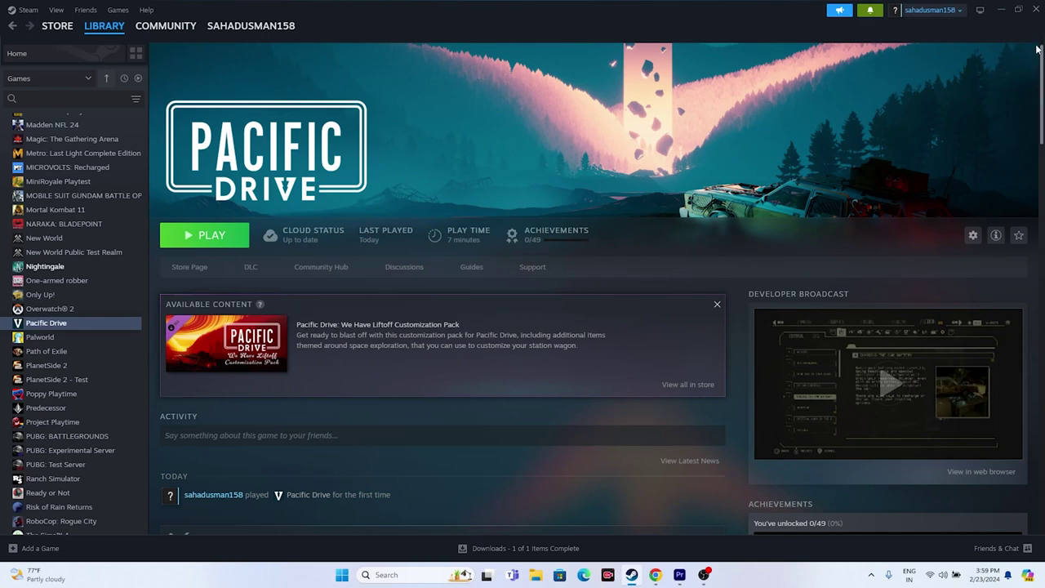
# Minimize Steam, examine the running processes in a maximized Task Manager, and close it
pyautogui.click(1000, 9)
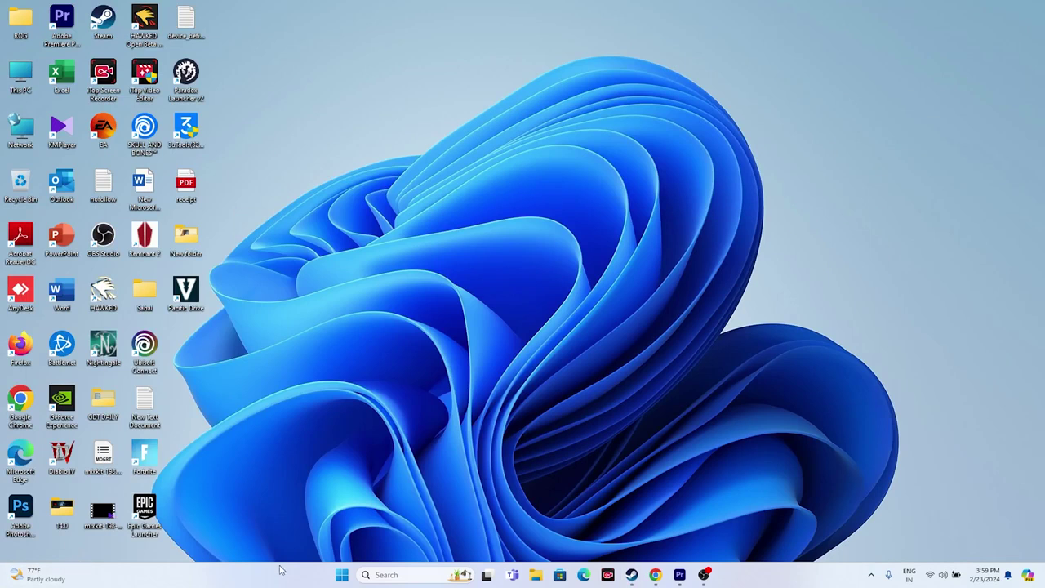
pyautogui.rightClick(364, 569)
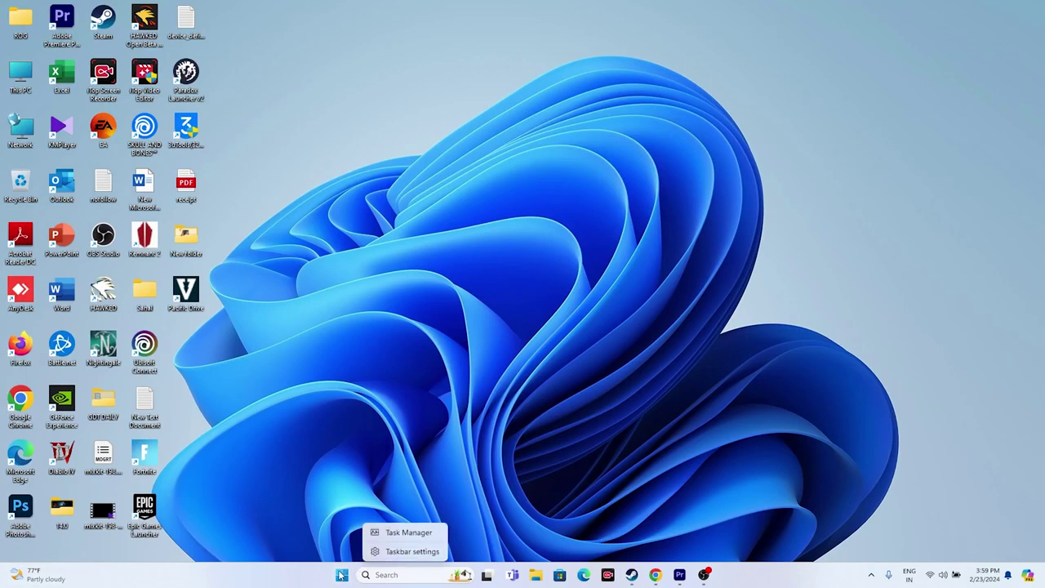
pyautogui.rightClick(342, 574)
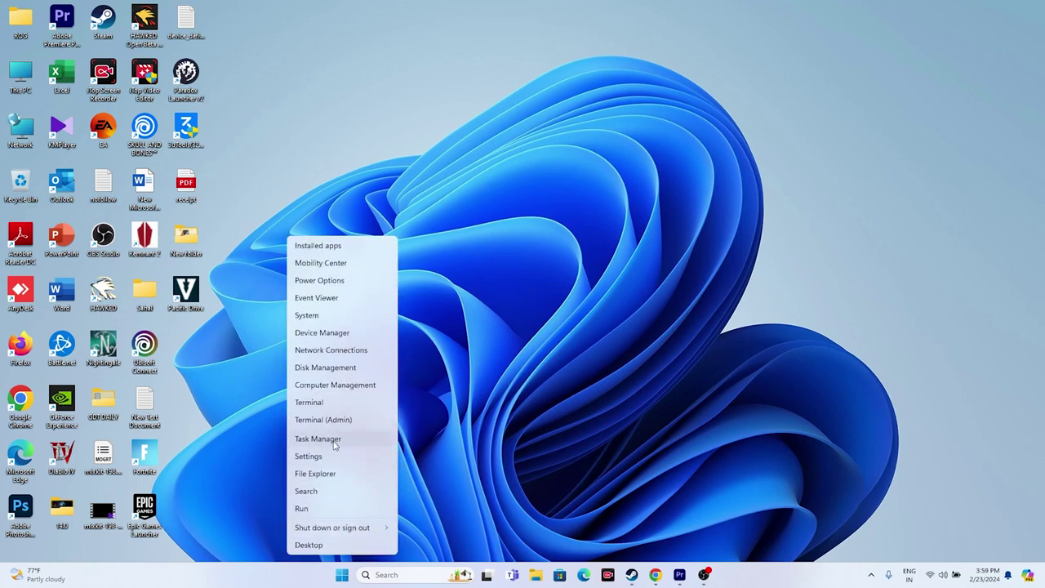
pyautogui.click(334, 444)
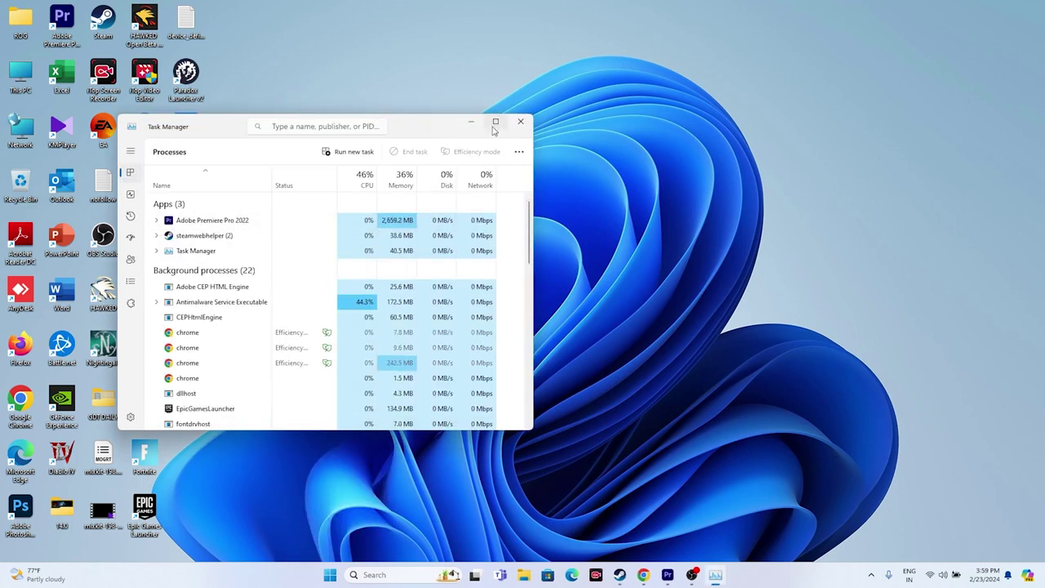
pyautogui.click(492, 123)
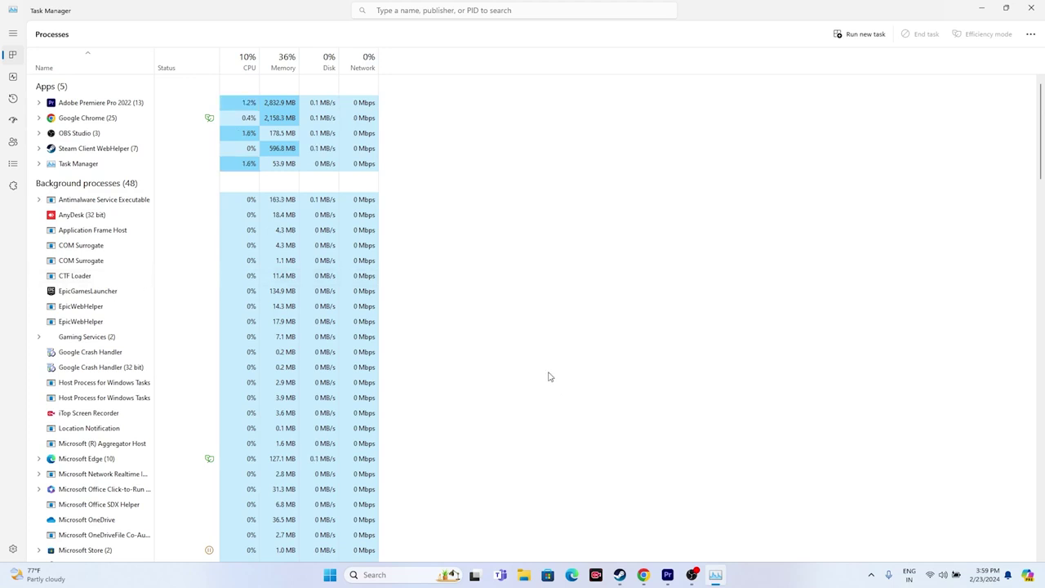
pyautogui.click(1030, 8)
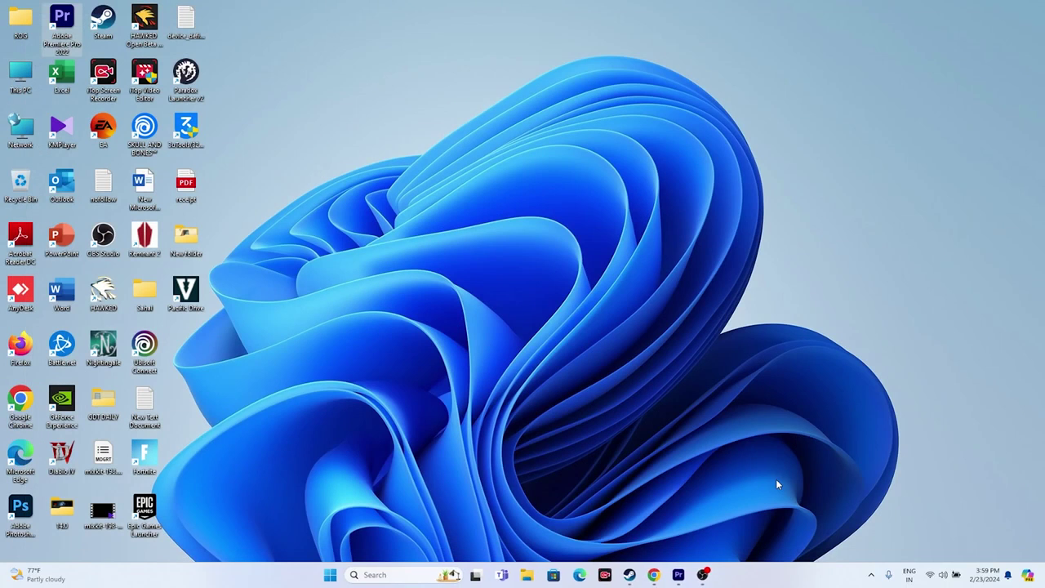
# Find Graphics settings through Windows search and look over the custom options for apps
pyautogui.click(631, 575)
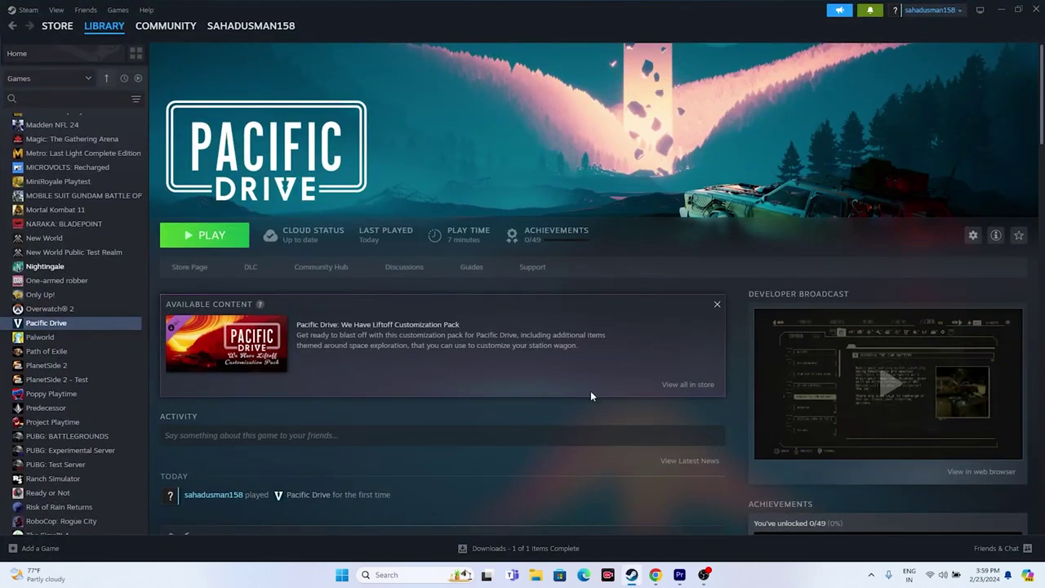
pyautogui.click(1002, 9)
pyautogui.click(387, 573)
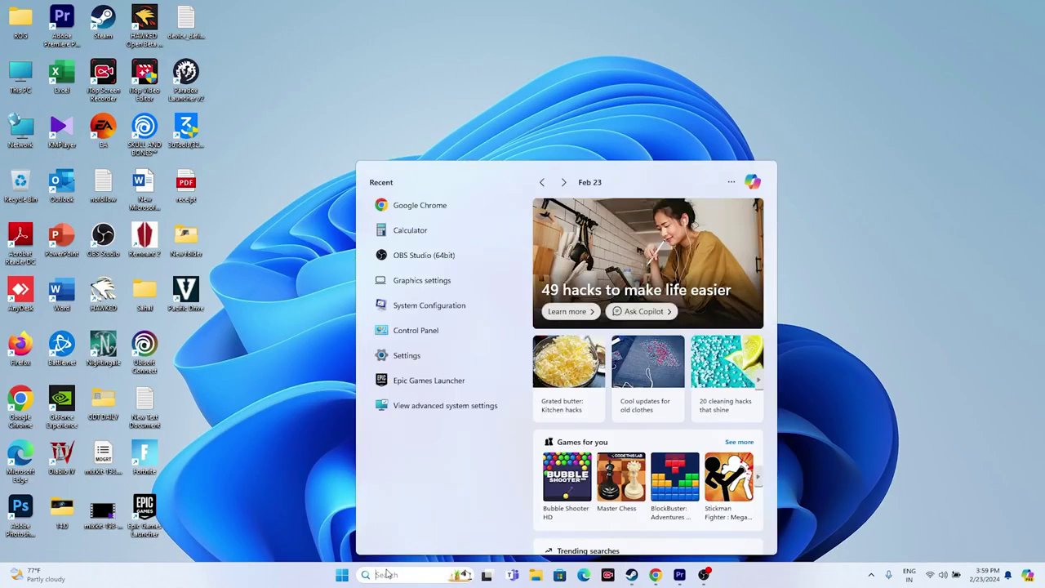
pyautogui.write('gra')
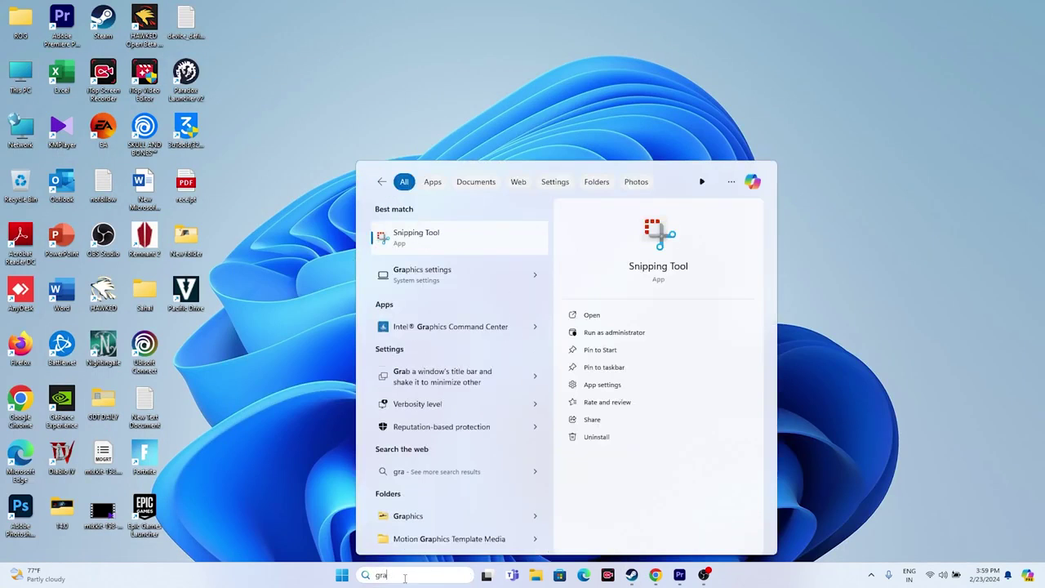
pyautogui.click(476, 280)
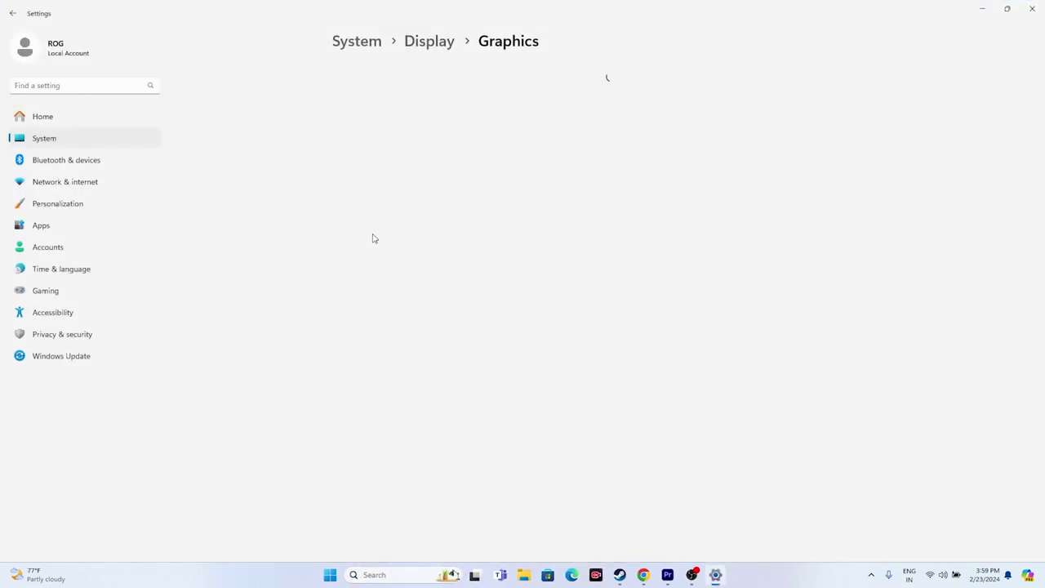
pyautogui.scroll(-5, 571, 294)
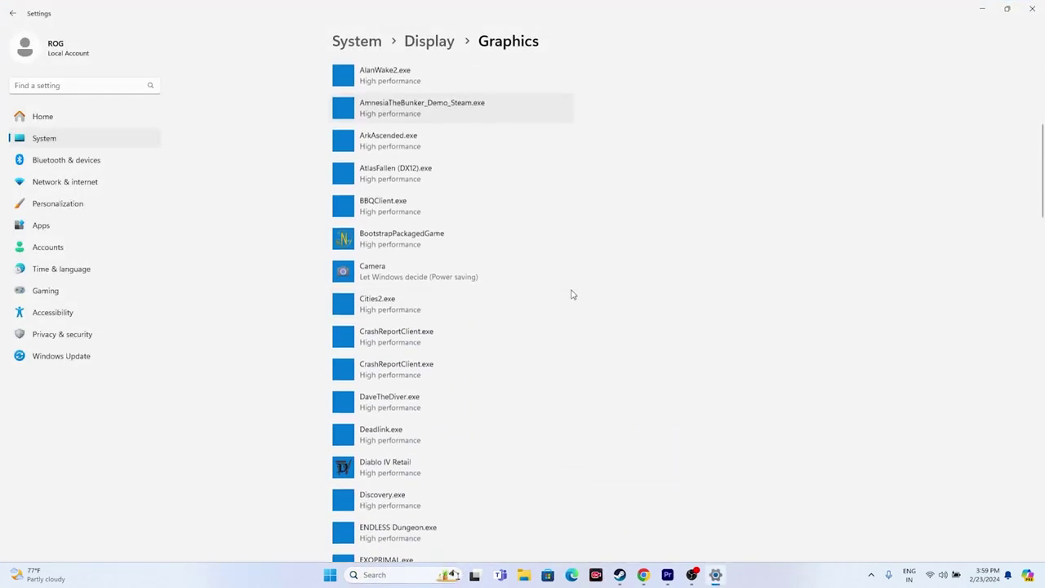
pyautogui.scroll(5, 571, 293)
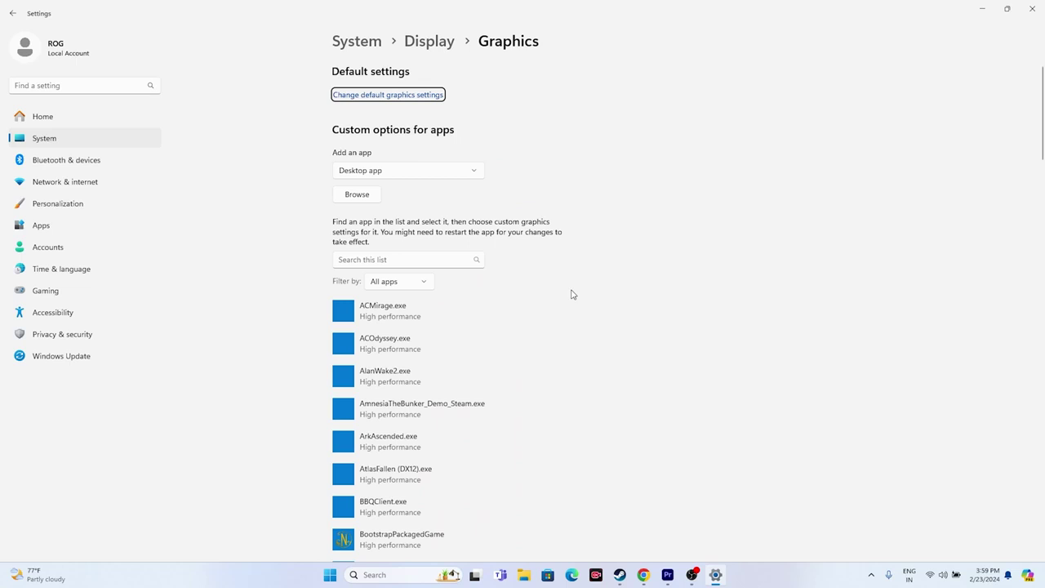
# Browse for a desktop app to add, going to the Steam folder in Program Files (x86) on the C: drive
pyautogui.click(349, 200)
pyautogui.scroll(-5, 35, 179)
pyautogui.click(47, 194)
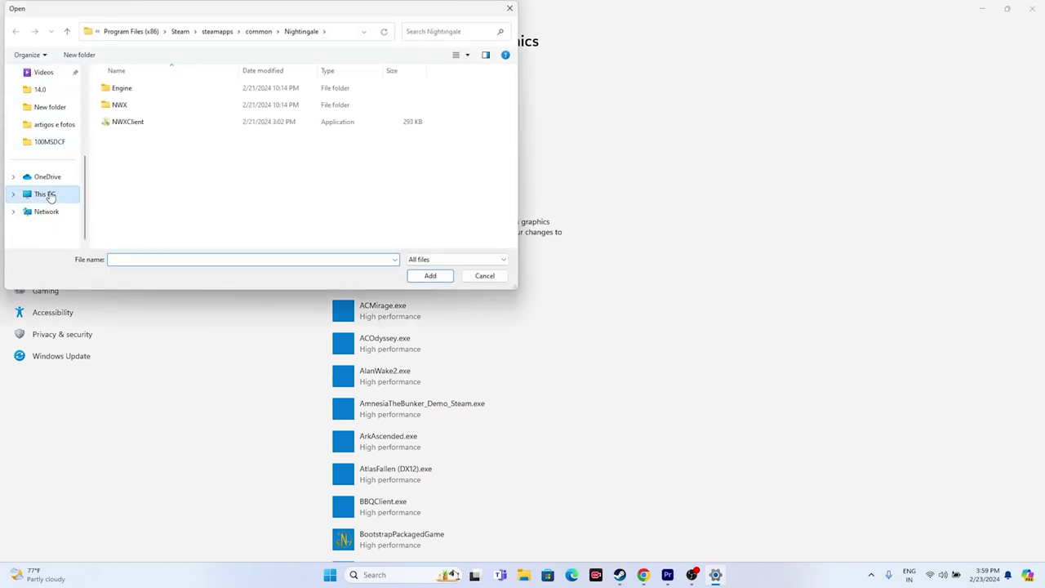
pyautogui.doubleClick(163, 103)
pyautogui.doubleClick(156, 189)
pyautogui.scroll(-4, 156, 159)
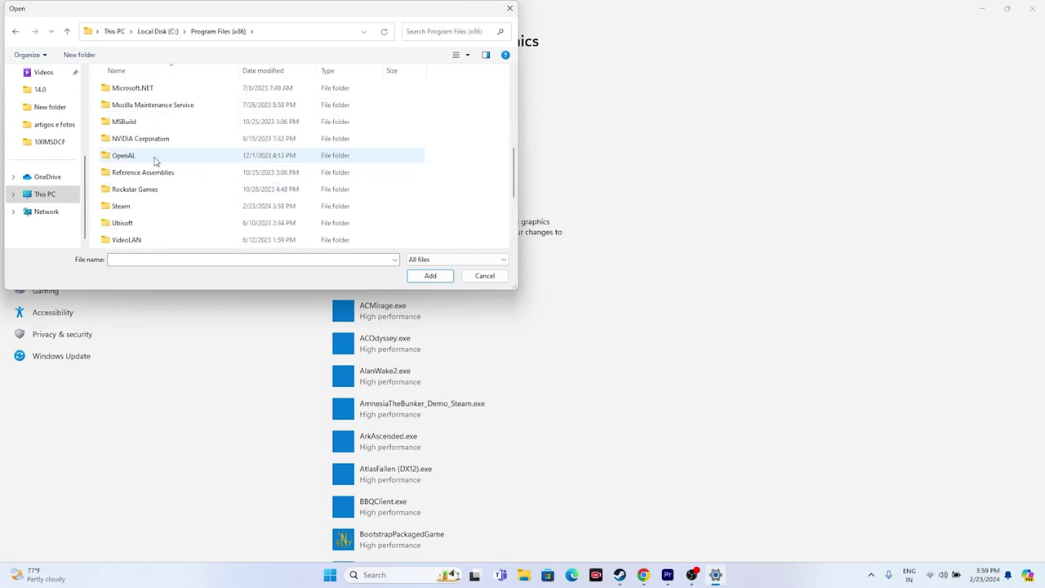
pyautogui.doubleClick(126, 205)
# Add the PenDriverPro application from steamapps\common\Pacific Drive to the custom graphics apps list
pyautogui.scroll(-5, 145, 130)
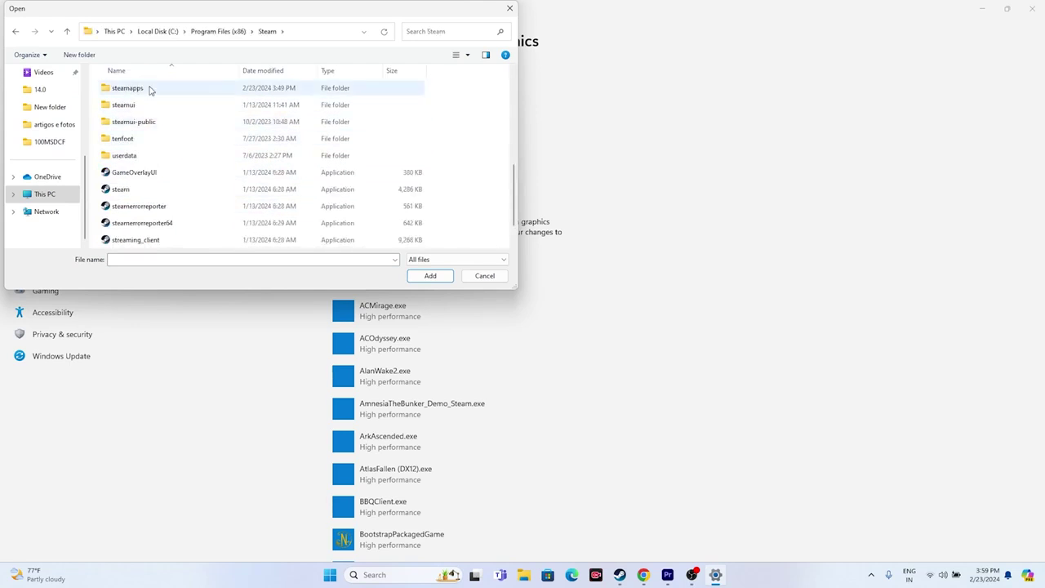
pyautogui.doubleClick(150, 88)
pyautogui.doubleClick(142, 90)
pyautogui.scroll(-5, 163, 147)
pyautogui.scroll(-7, 166, 151)
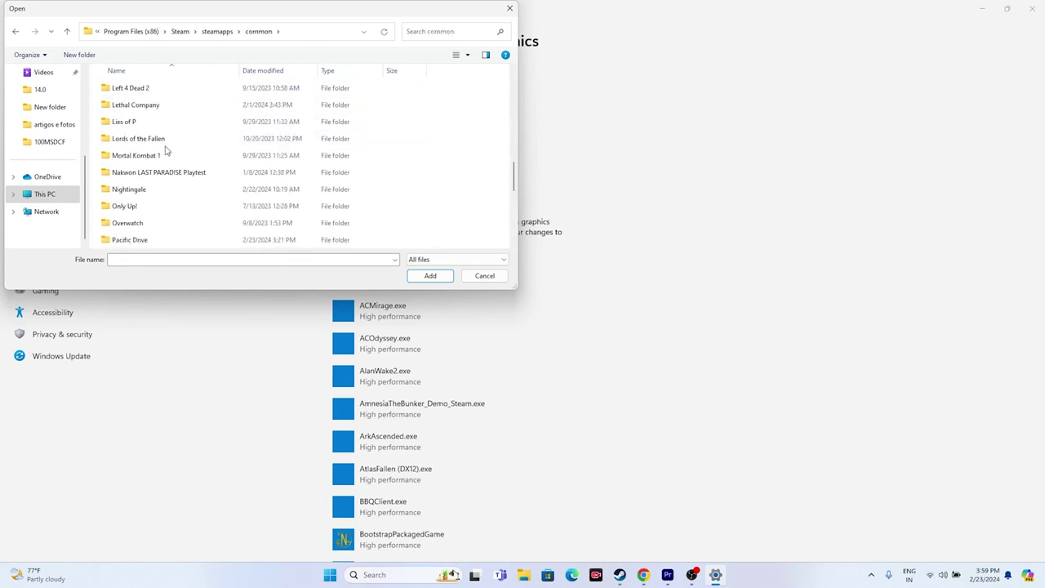
pyautogui.doubleClick(139, 139)
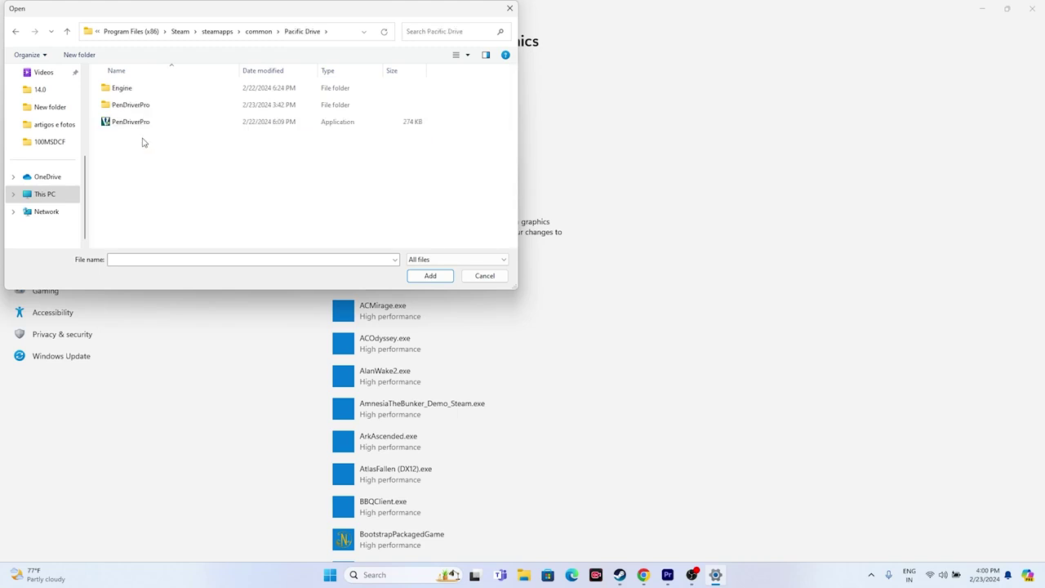
pyautogui.click(135, 122)
pyautogui.click(411, 276)
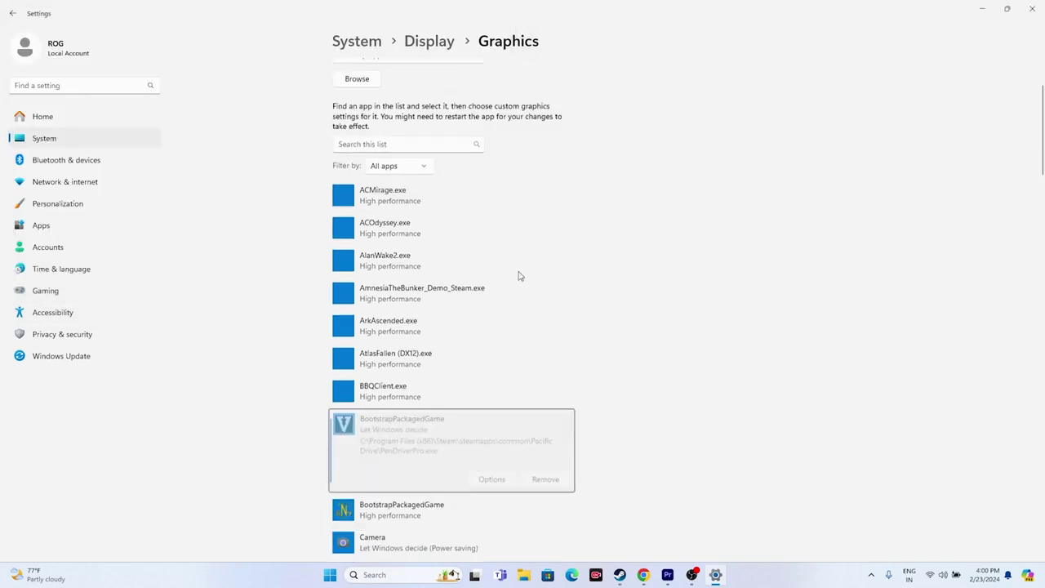
# Set the Pacific Drive application's graphics preference to High performance, save it and close Settings
pyautogui.click(491, 288)
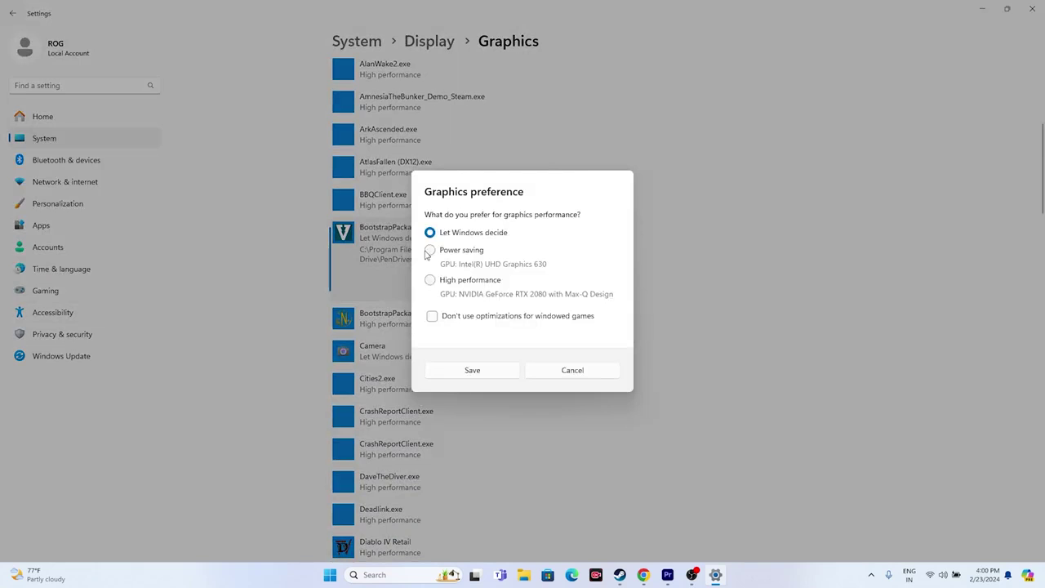
pyautogui.click(429, 279)
pyautogui.click(471, 372)
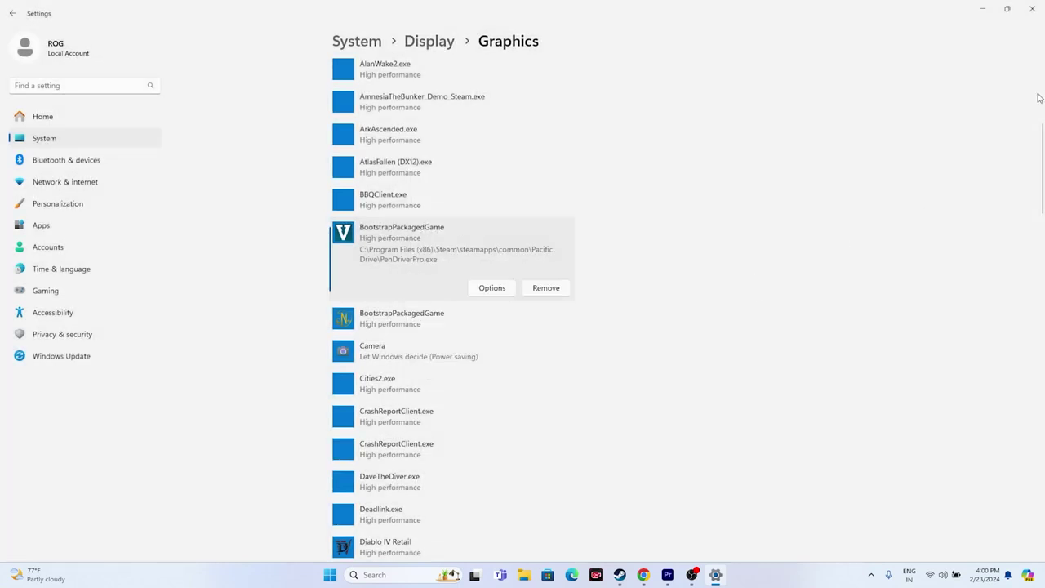
pyautogui.click(1032, 8)
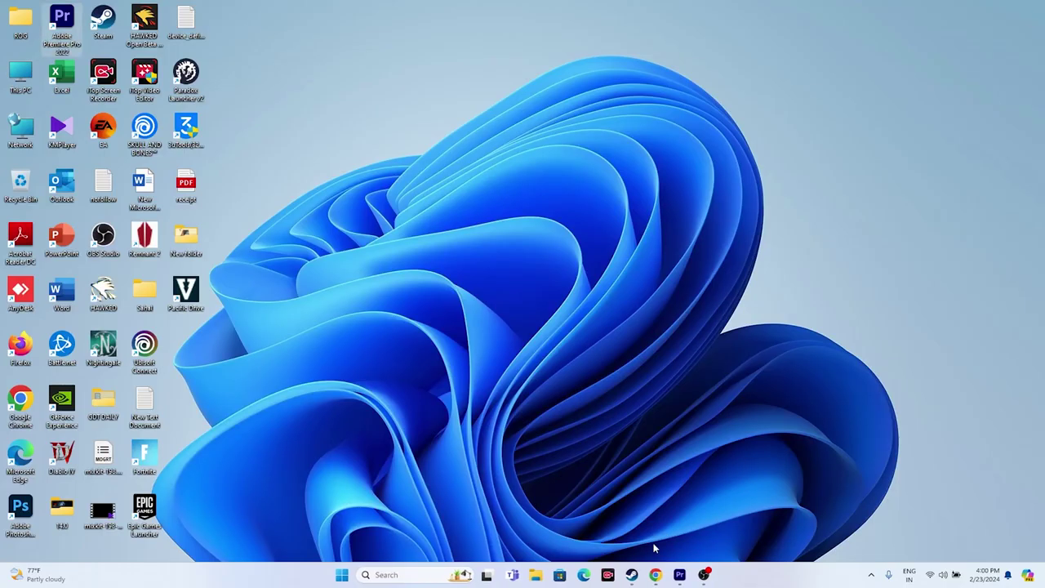
# Open the Virtual Memory dialog from the advanced performance options in the advanced system settings
pyautogui.click(634, 573)
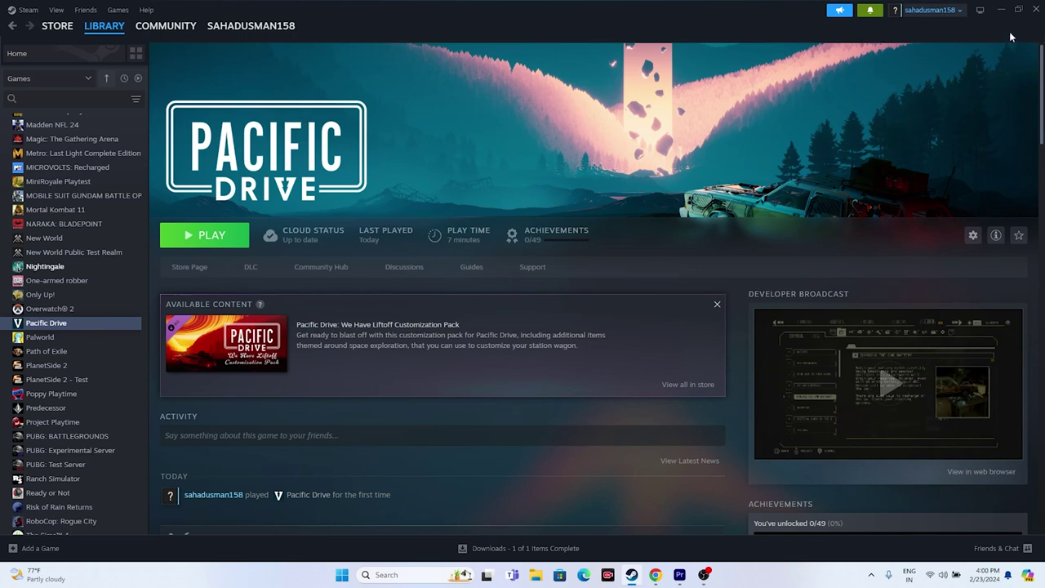
pyautogui.click(999, 9)
pyautogui.click(390, 574)
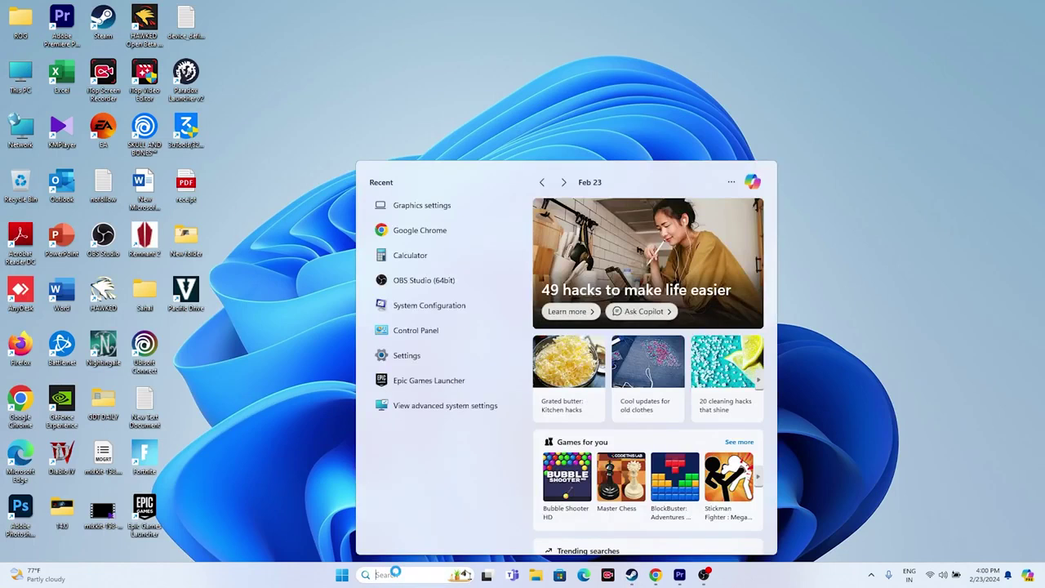
pyautogui.write('view advanced system setti')
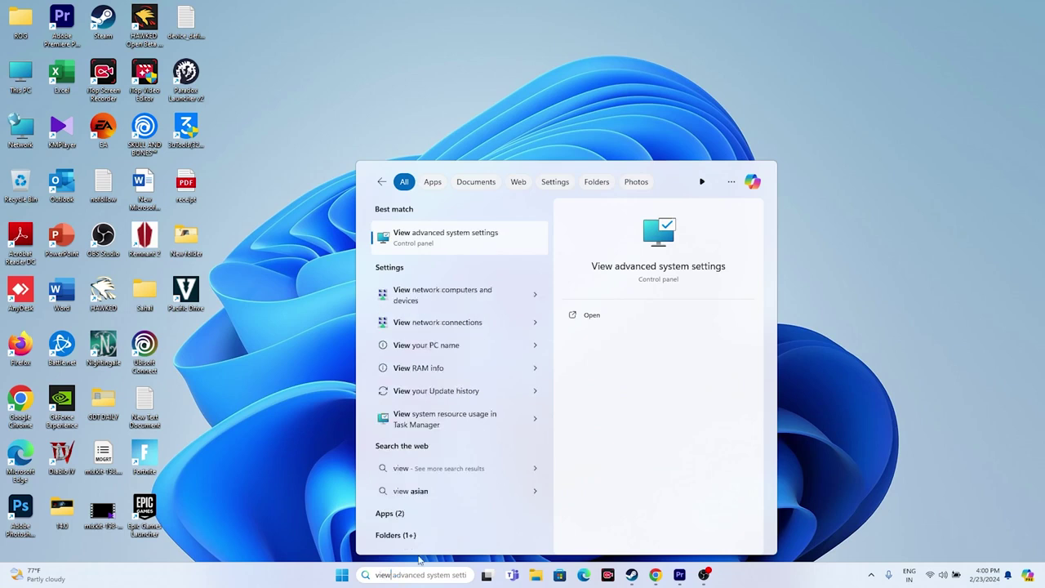
pyautogui.click(466, 241)
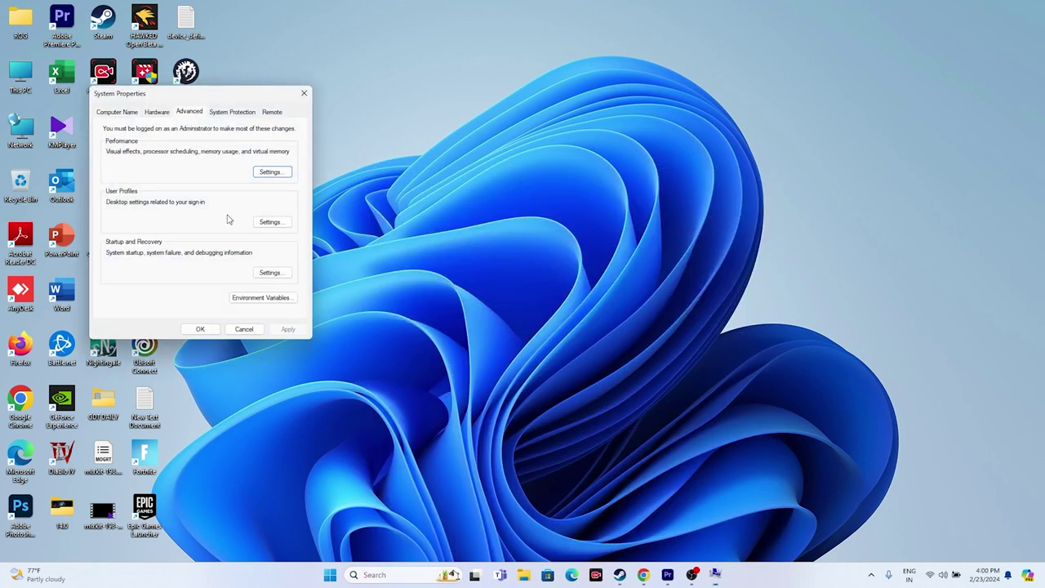
pyautogui.click(289, 175)
pyautogui.click(169, 154)
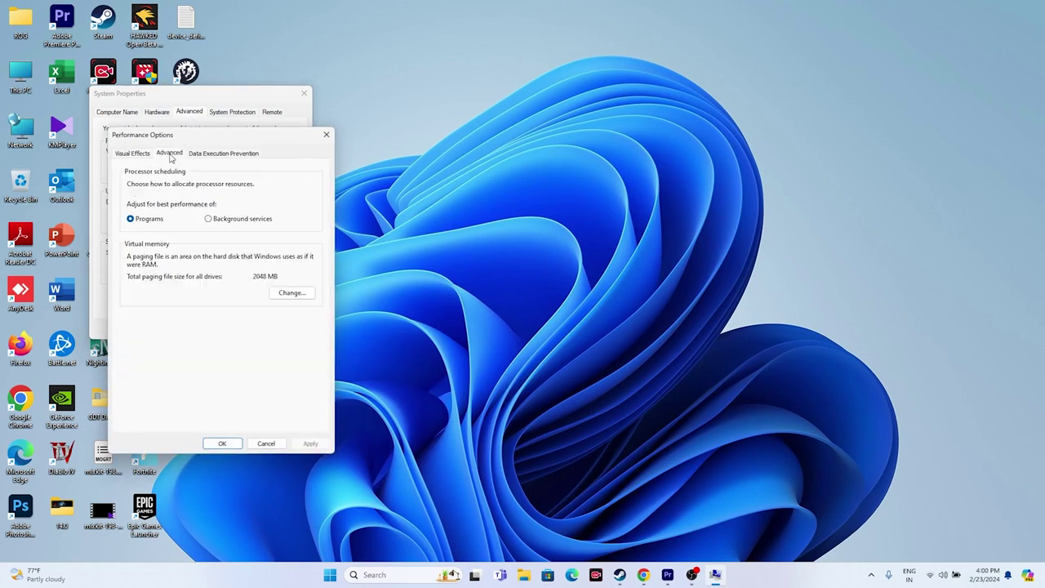
pyautogui.click(291, 293)
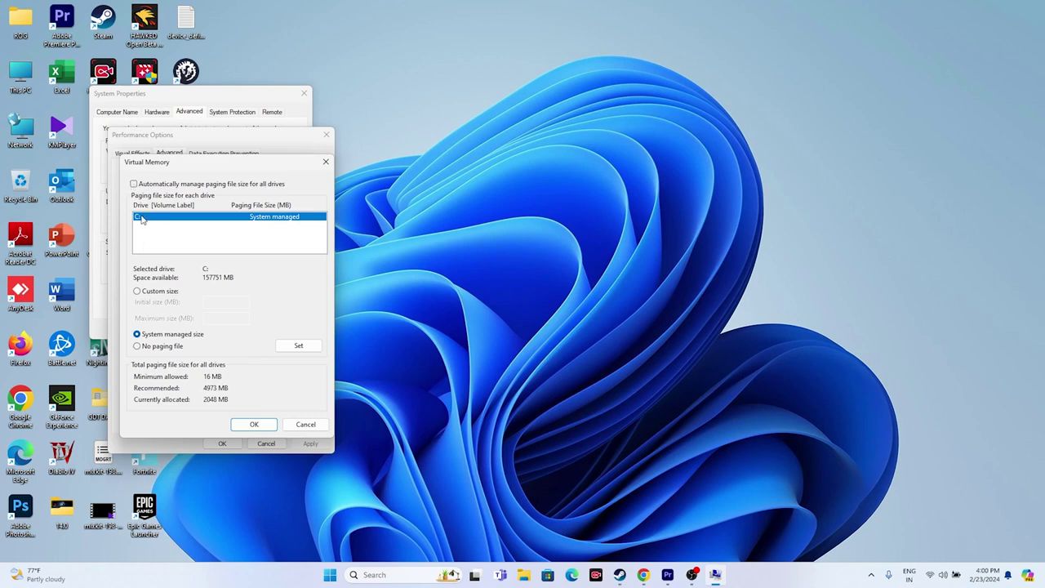
# Choose Custom size for the C: drive's paging file and make its initial and maximum size fields ready for entry
pyautogui.click(136, 296)
pyautogui.click(210, 302)
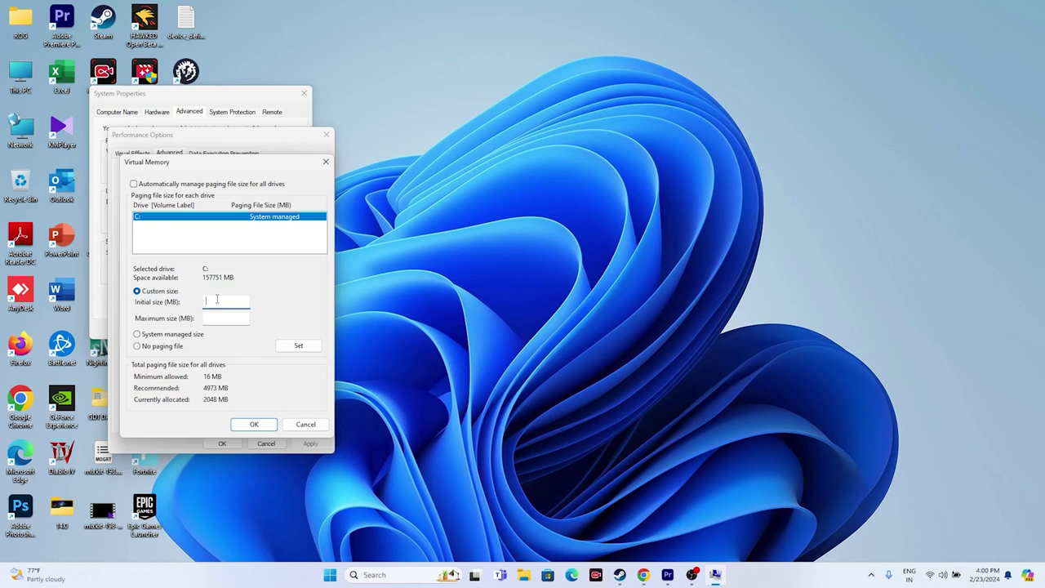
pyautogui.click(217, 317)
# Open Calculator and multiply 32 by 1024 to convert the RAM size to megabytes
pyautogui.click(383, 574)
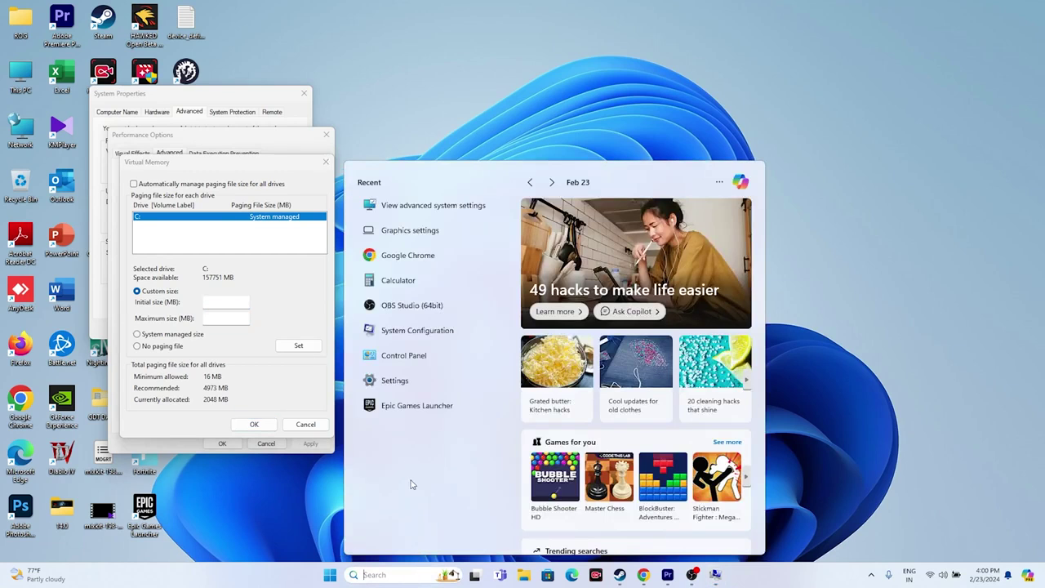
pyautogui.click(400, 280)
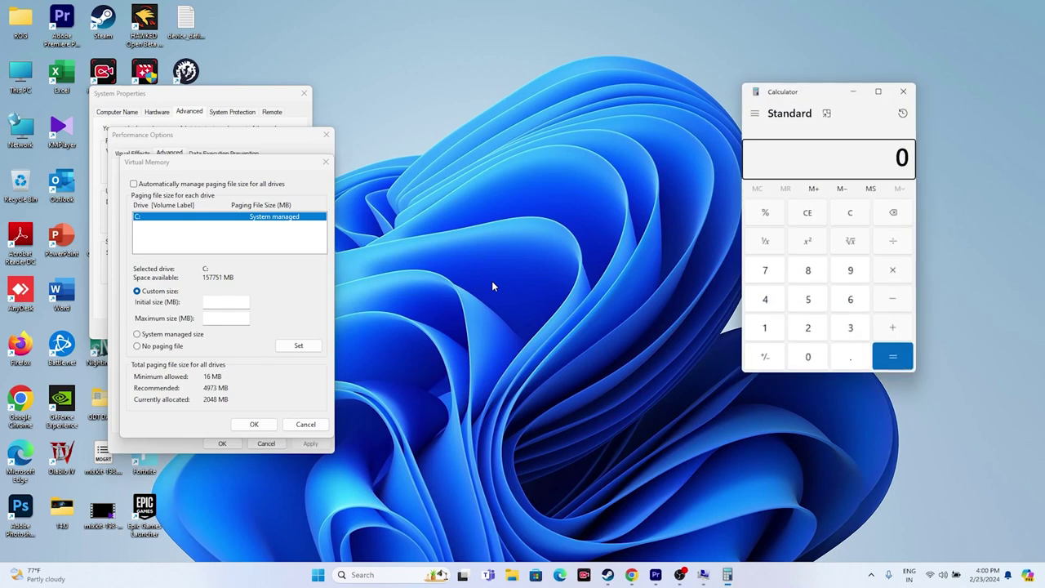
pyautogui.click(849, 329)
pyautogui.click(813, 331)
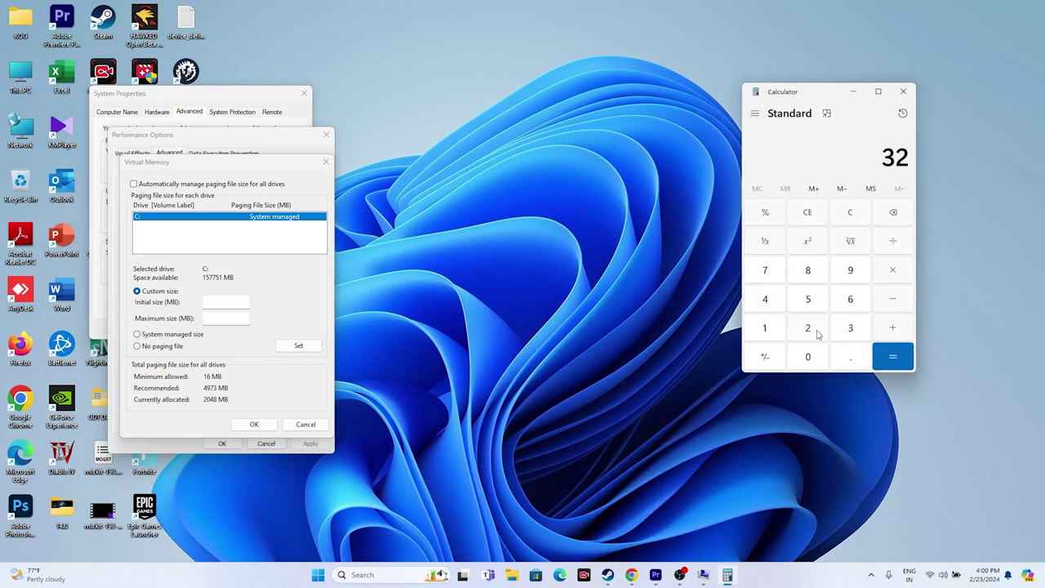
pyautogui.click(886, 273)
pyautogui.click(768, 329)
pyautogui.click(807, 359)
pyautogui.click(807, 329)
pyautogui.click(765, 300)
pyautogui.click(894, 357)
# Multiply the calculated megabyte value by 1.5
pyautogui.click(889, 274)
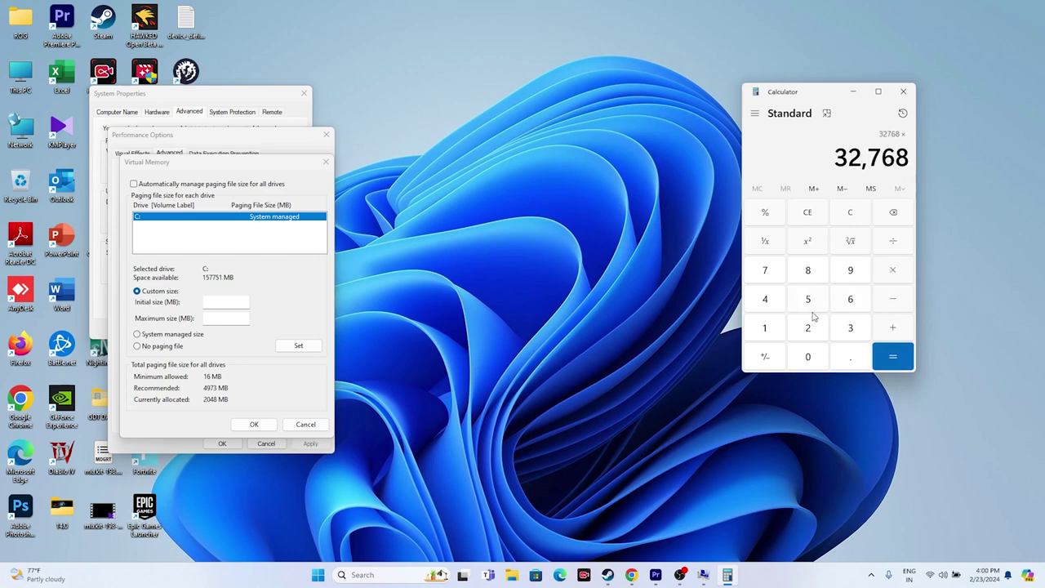
pyautogui.click(764, 328)
pyautogui.click(850, 357)
pyautogui.click(807, 299)
pyautogui.click(893, 356)
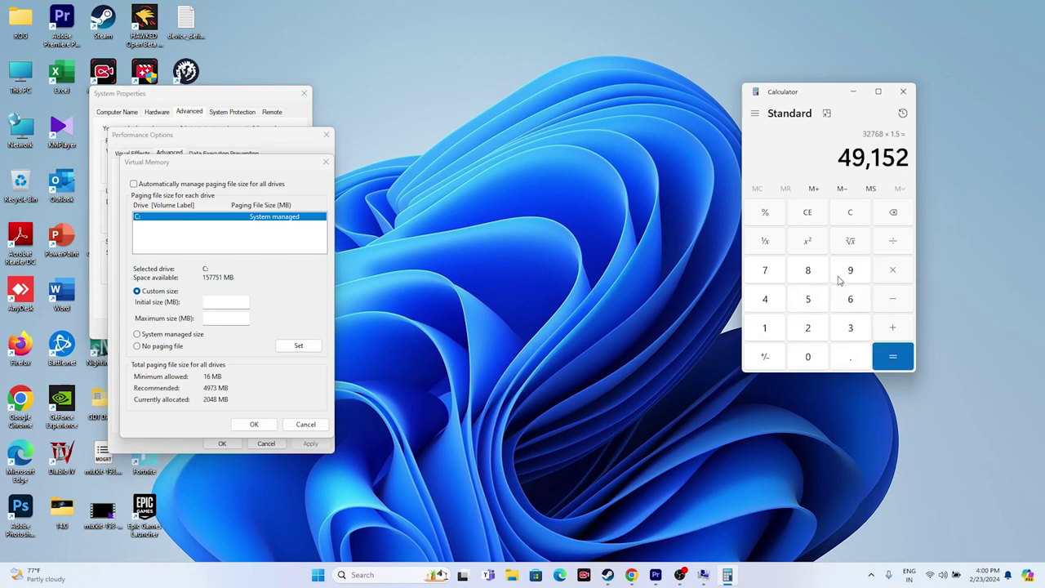
# Copy the calculated 49,152 into the initial size of the C: drive's custom paging file
pyautogui.rightClick(898, 159)
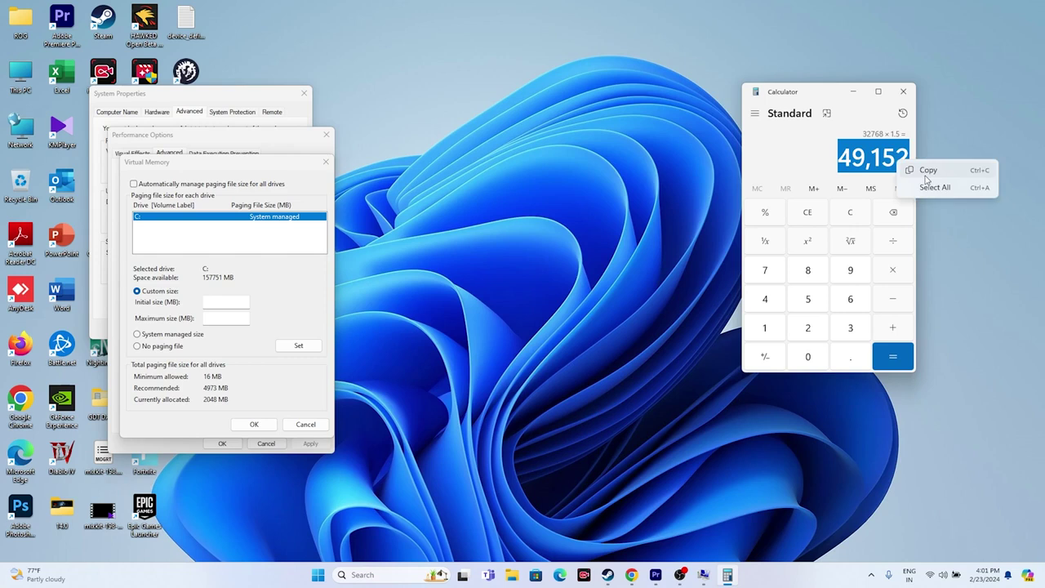
pyautogui.click(910, 168)
pyautogui.rightClick(225, 306)
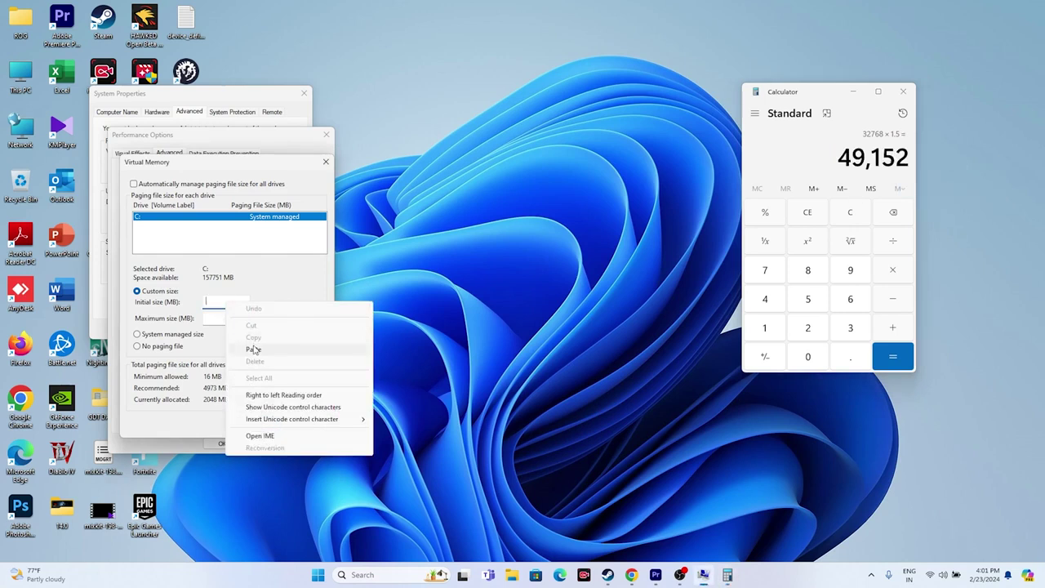
pyautogui.click(249, 346)
pyautogui.press('Tab')
# Clear the calculator and compute 32 times 1024, multiplied by 3
pyautogui.click(847, 218)
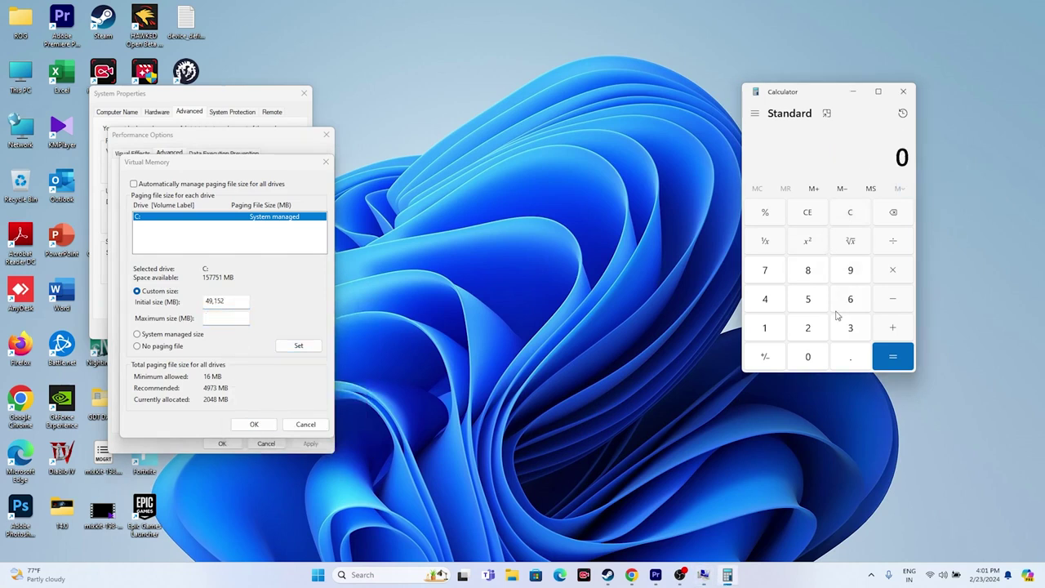
pyautogui.click(857, 327)
pyautogui.click(814, 330)
pyautogui.click(890, 273)
pyautogui.click(762, 333)
pyautogui.click(807, 356)
pyautogui.click(807, 327)
pyautogui.click(765, 299)
pyautogui.click(892, 355)
pyautogui.click(892, 269)
pyautogui.click(851, 329)
pyautogui.click(892, 356)
# Copy the calculated 98,304 into the maximum size of the C: drive's custom paging file
pyautogui.rightClick(898, 165)
pyautogui.hotkey('ctrl', 'c')
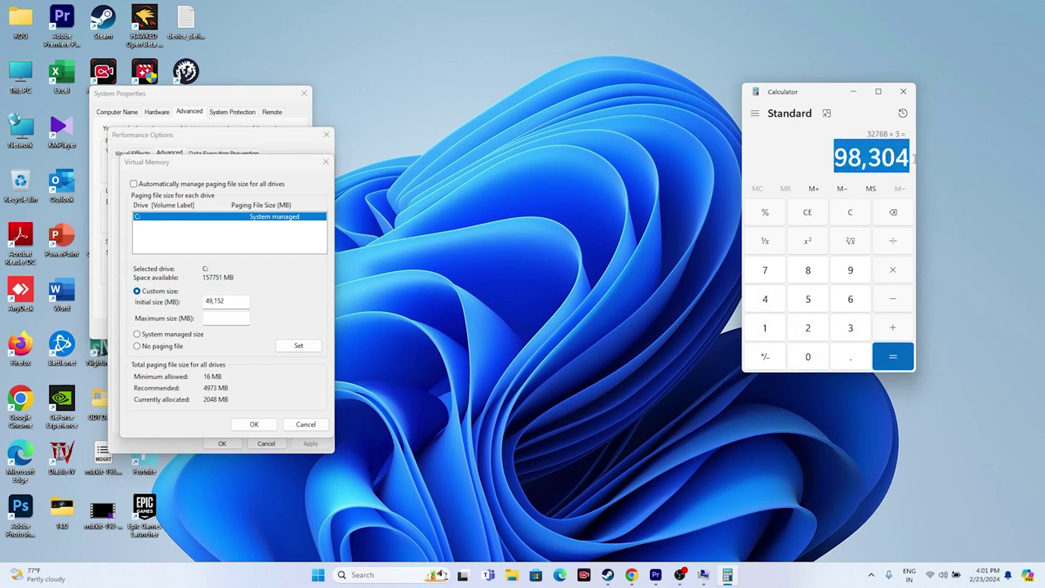
pyautogui.click(926, 172)
pyautogui.rightClick(237, 320)
pyautogui.click(249, 372)
# Confirm the Virtual Memory and Performance Options dialogs and close System Properties and Calculator
pyautogui.click(254, 424)
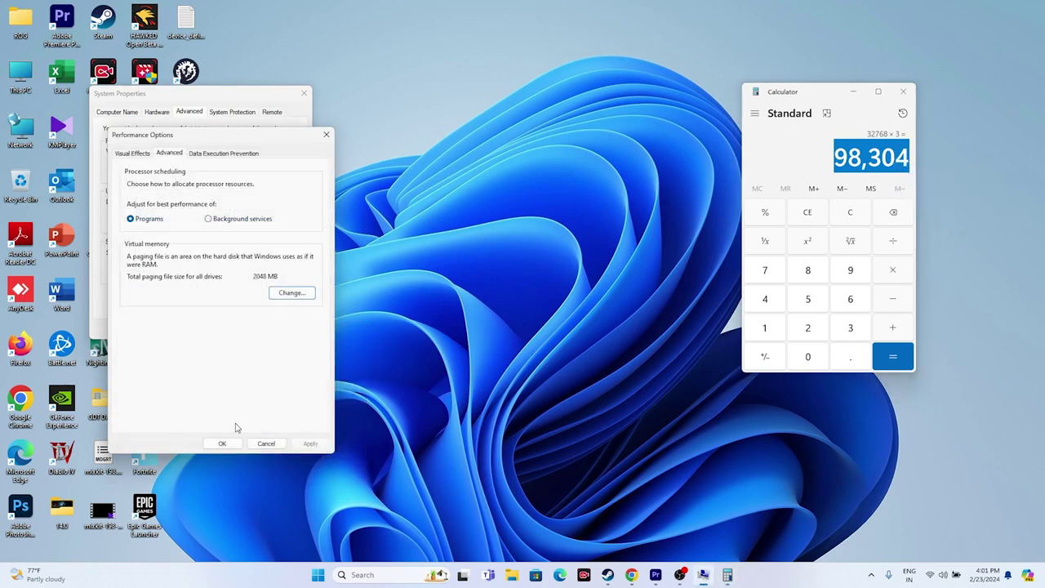
pyautogui.click(220, 443)
pyautogui.click(302, 94)
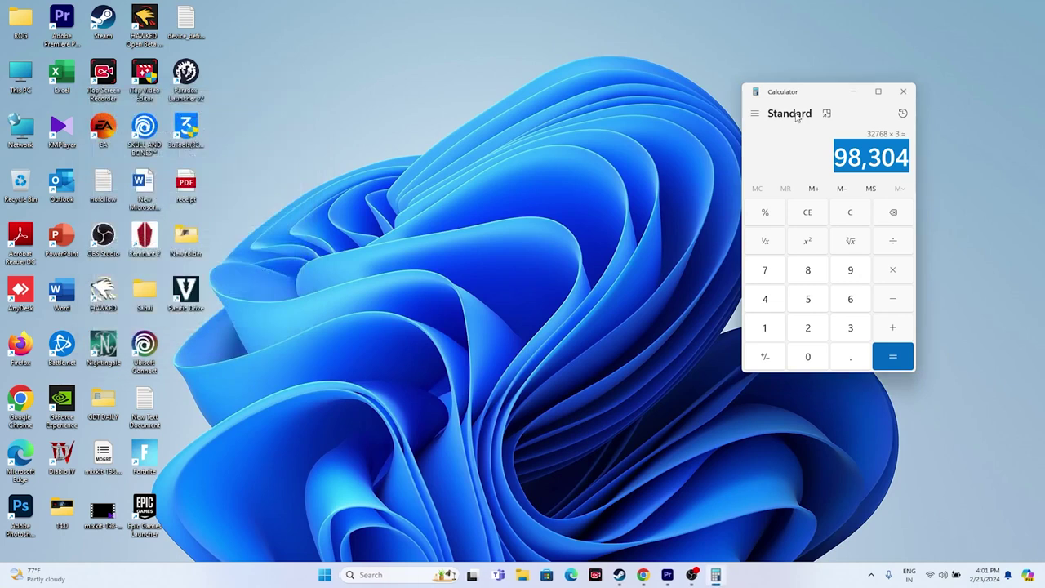
pyautogui.click(902, 91)
# Look at the Windows Update page in Settings for pending updates and close Settings
pyautogui.click(632, 574)
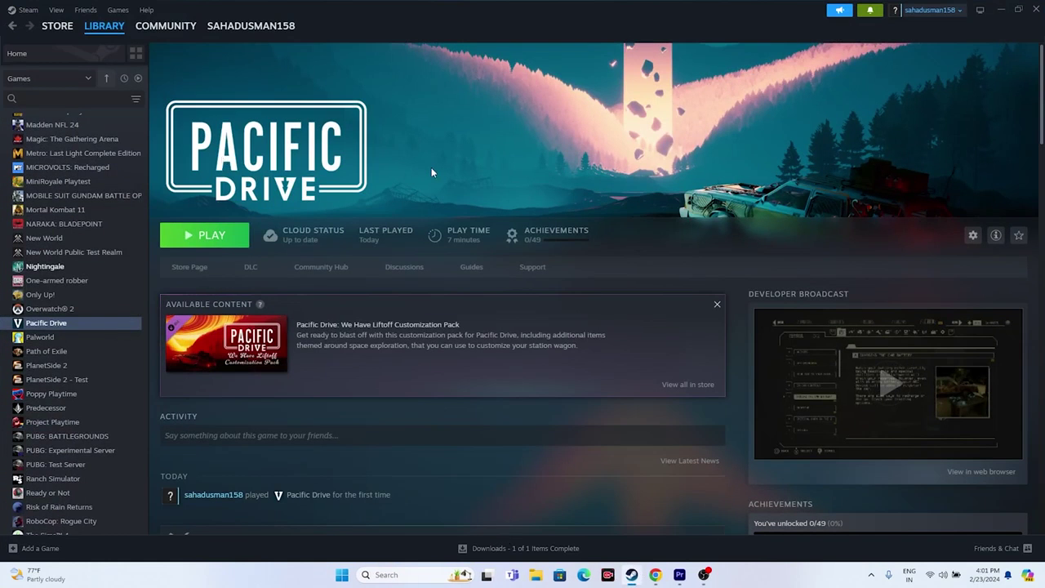
pyautogui.click(1001, 9)
pyautogui.click(384, 575)
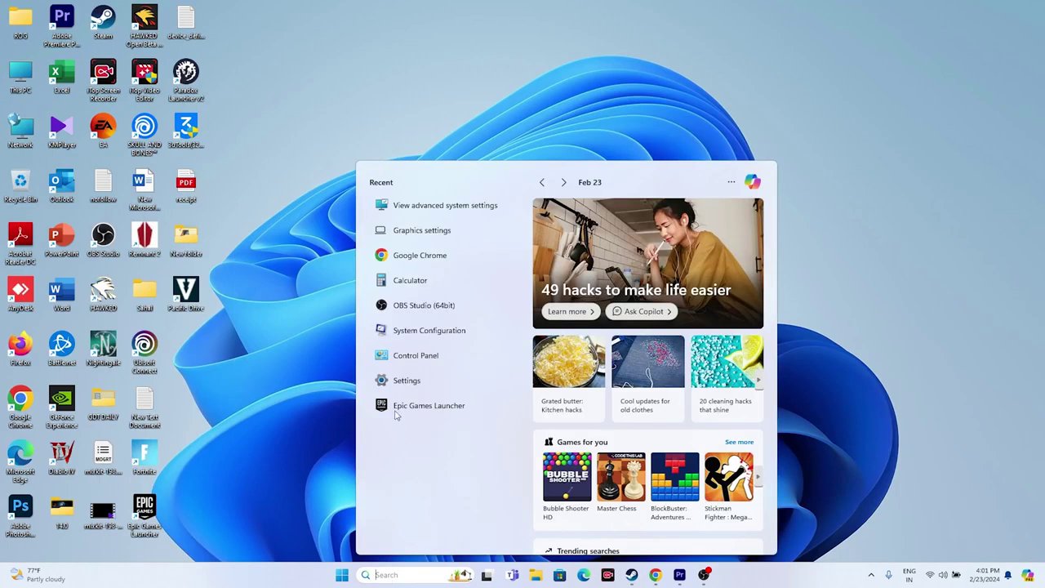
pyautogui.click(401, 381)
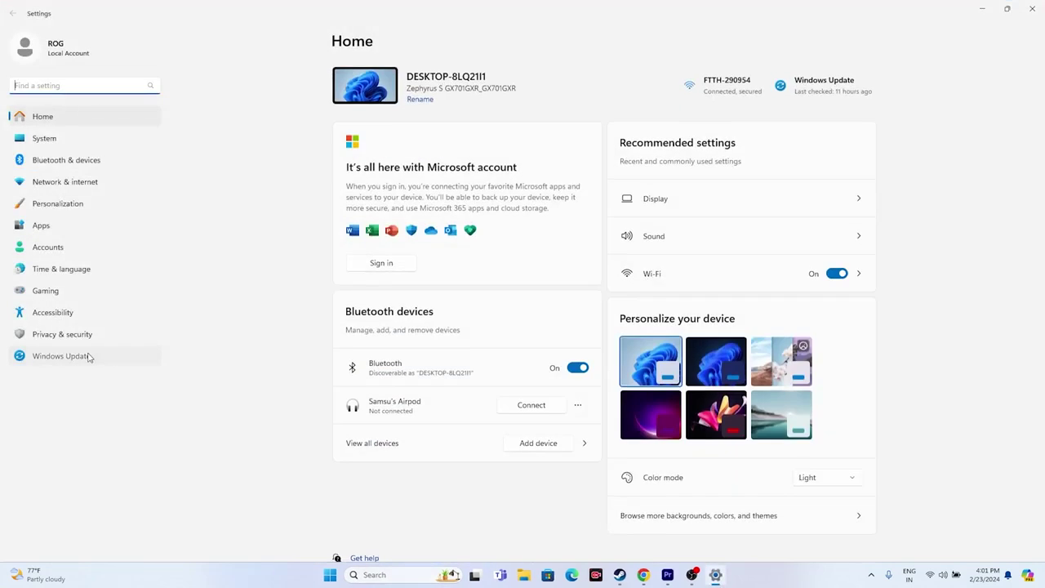
pyautogui.click(85, 357)
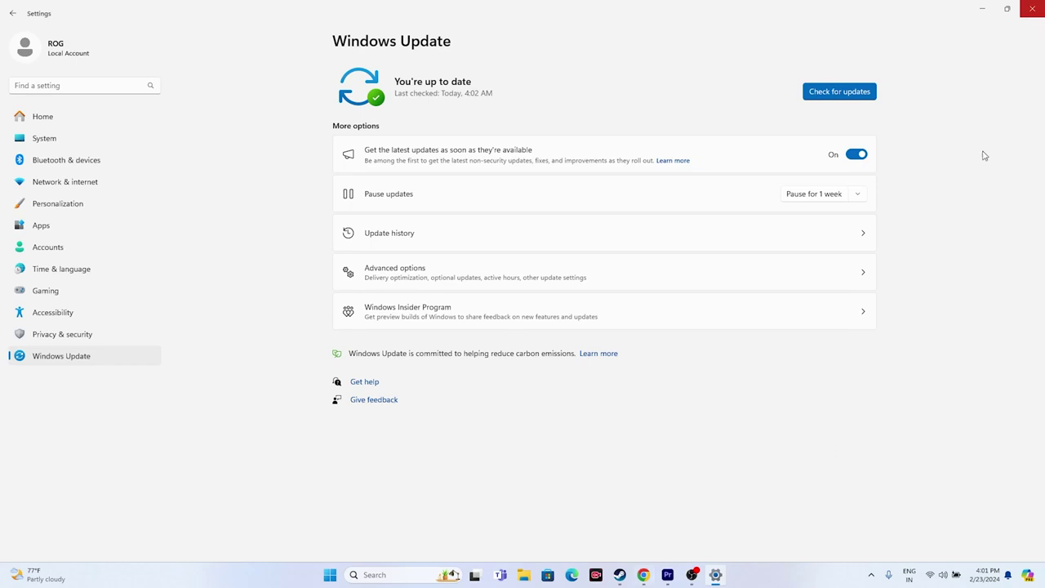
pyautogui.click(1025, 20)
# Switch to Chrome and bring up the Manual Driver Search form on NVIDIA's GeForce drivers page
pyautogui.click(632, 574)
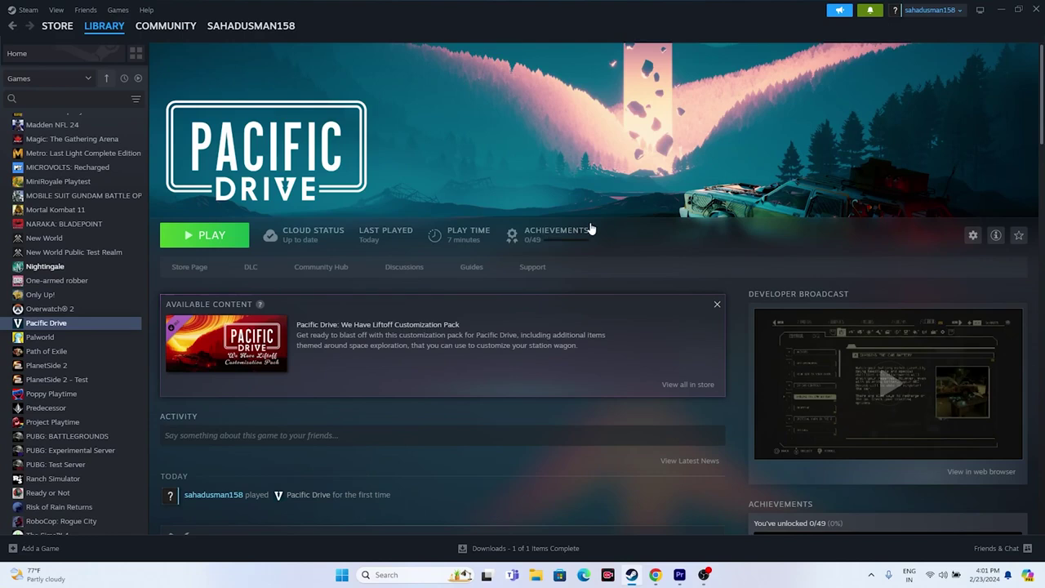
pyautogui.click(999, 8)
pyautogui.click(655, 575)
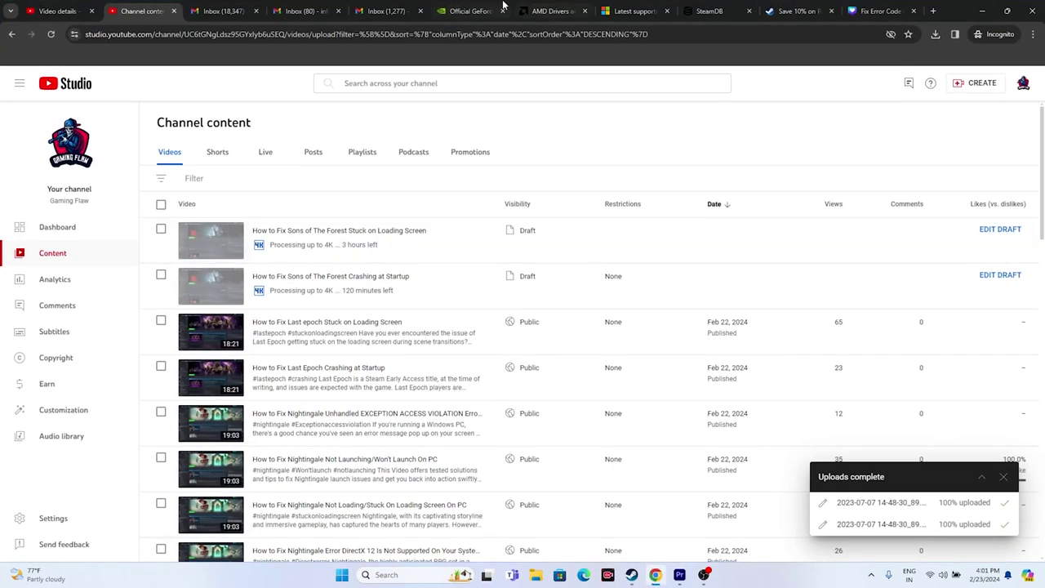
pyautogui.click(473, 10)
pyautogui.click(558, 139)
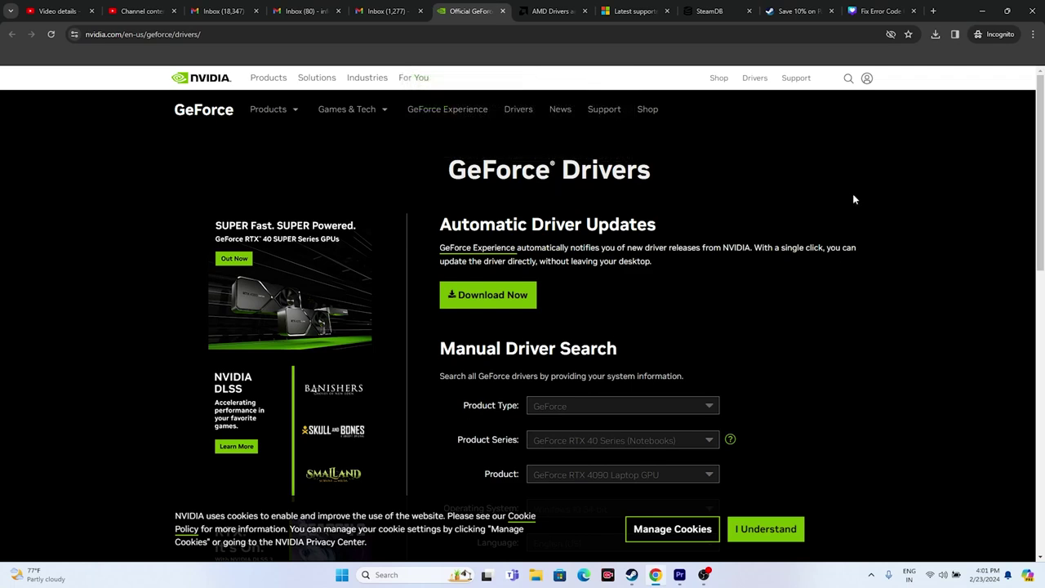
pyautogui.scroll(-1, 854, 196)
pyautogui.scroll(-2, 789, 196)
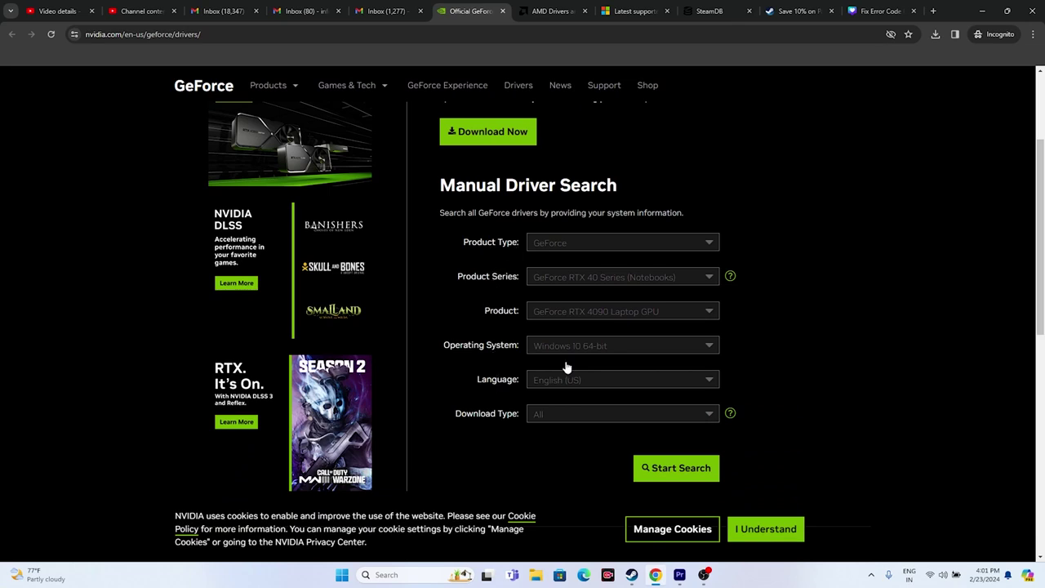
# Search for NVIDIA drivers with series GeForce RTX 40 Series, product NVIDIA GeForce RTX 4090 D and operating system Windows 11
pyautogui.click(556, 253)
pyautogui.click(561, 259)
pyautogui.click(571, 275)
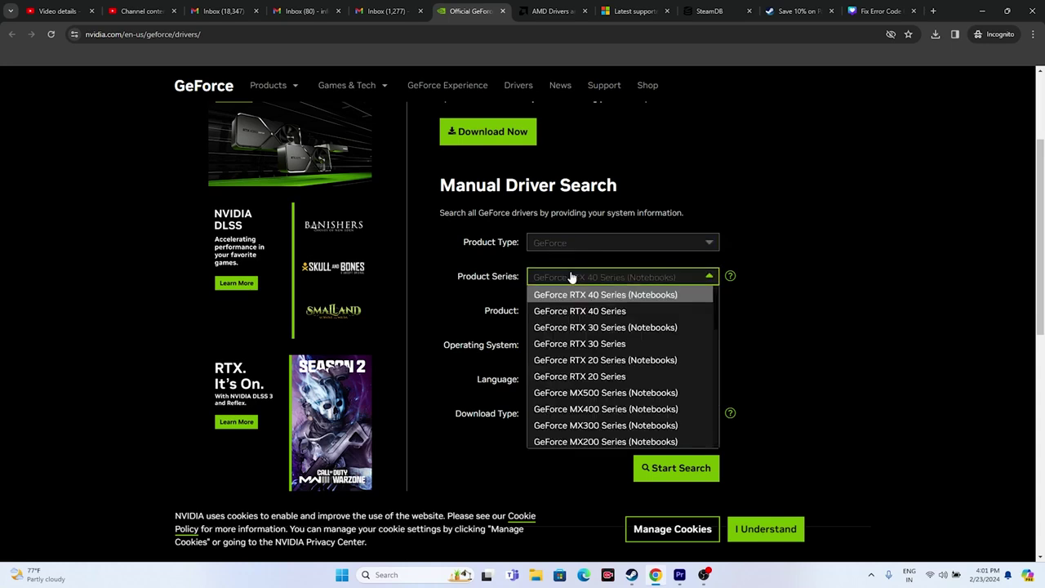
pyautogui.click(572, 310)
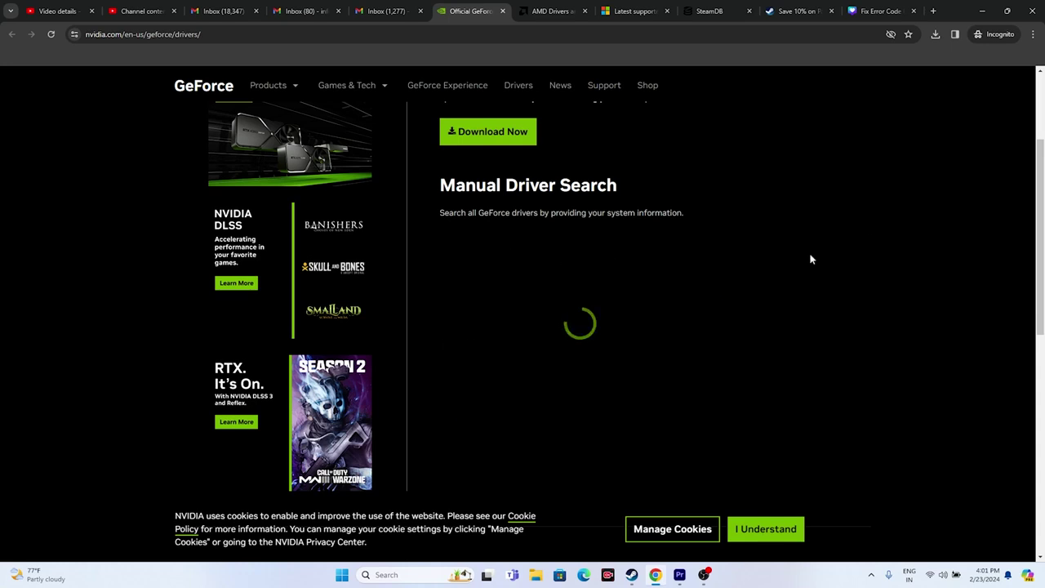
pyautogui.scroll(-1, 623, 263)
pyautogui.click(604, 258)
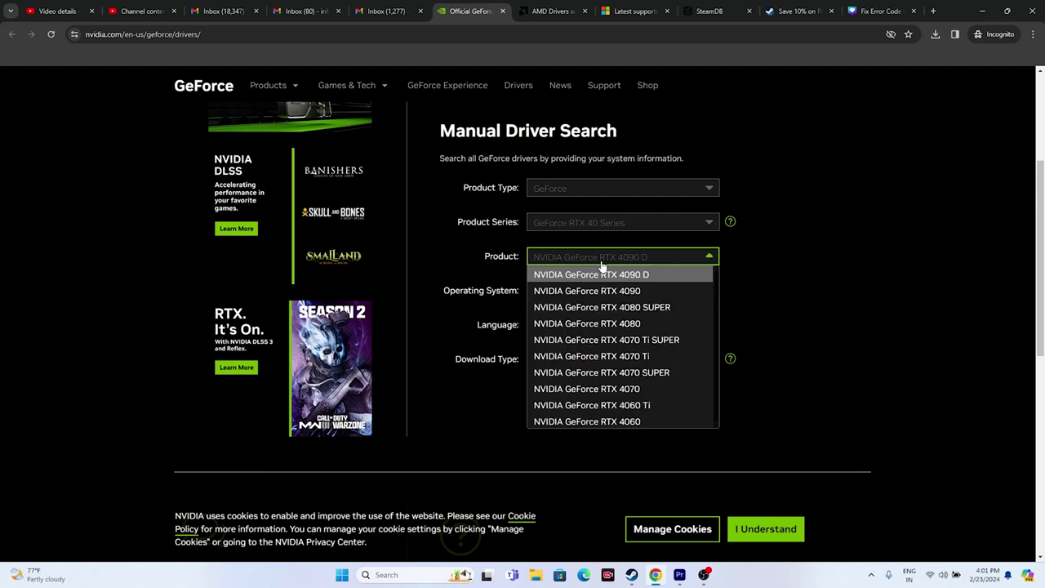
pyautogui.click(601, 275)
pyautogui.click(559, 294)
pyautogui.click(569, 324)
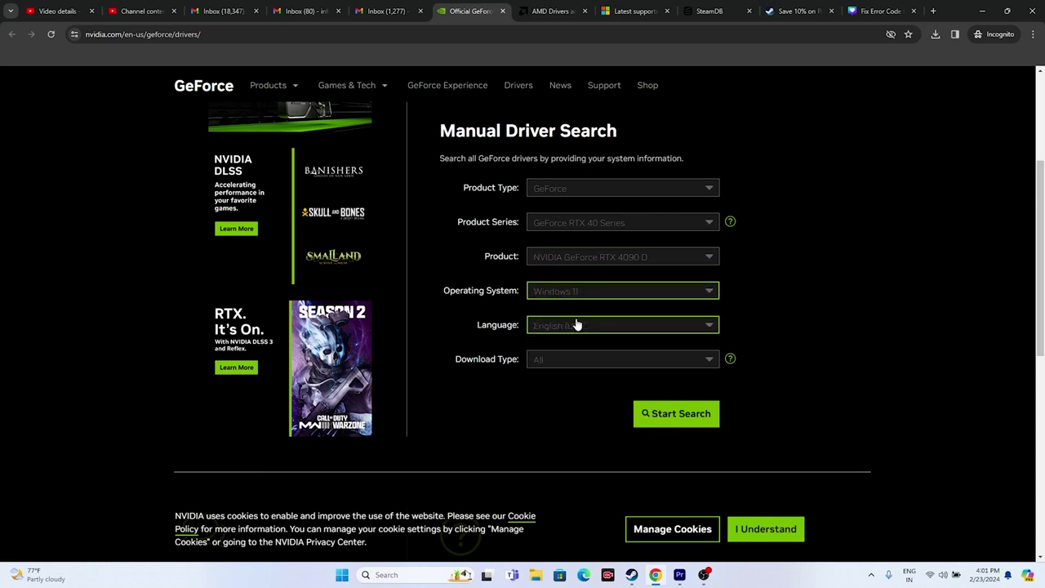
pyautogui.click(653, 412)
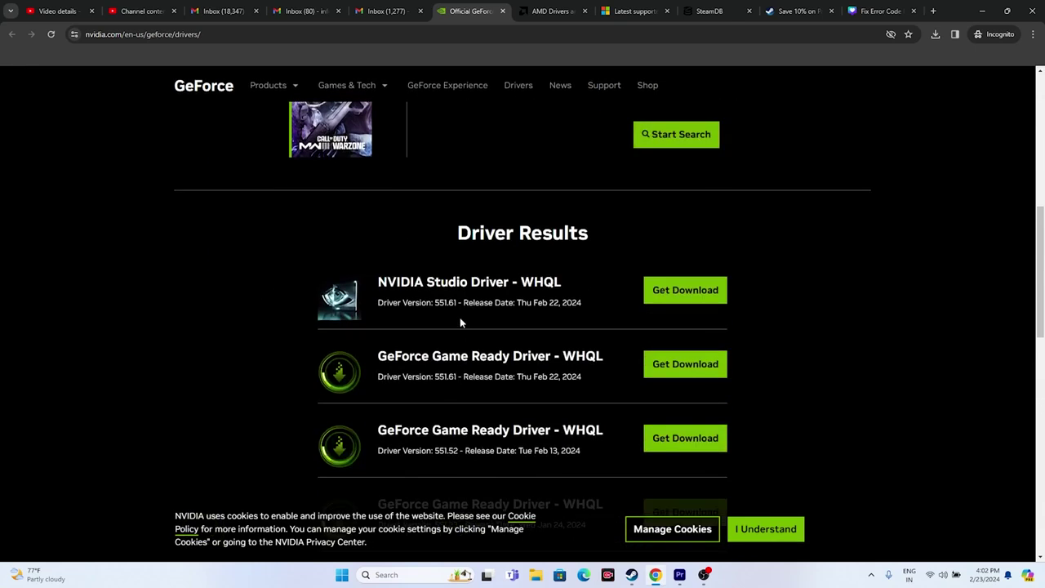
# Highlight the release date and the driver version of the NVIDIA Studio Driver result
pyautogui.moveTo(533, 303); pyautogui.dragTo(557, 304)
pyautogui.click(477, 311)
pyautogui.moveTo(435, 302); pyautogui.dragTo(459, 302)
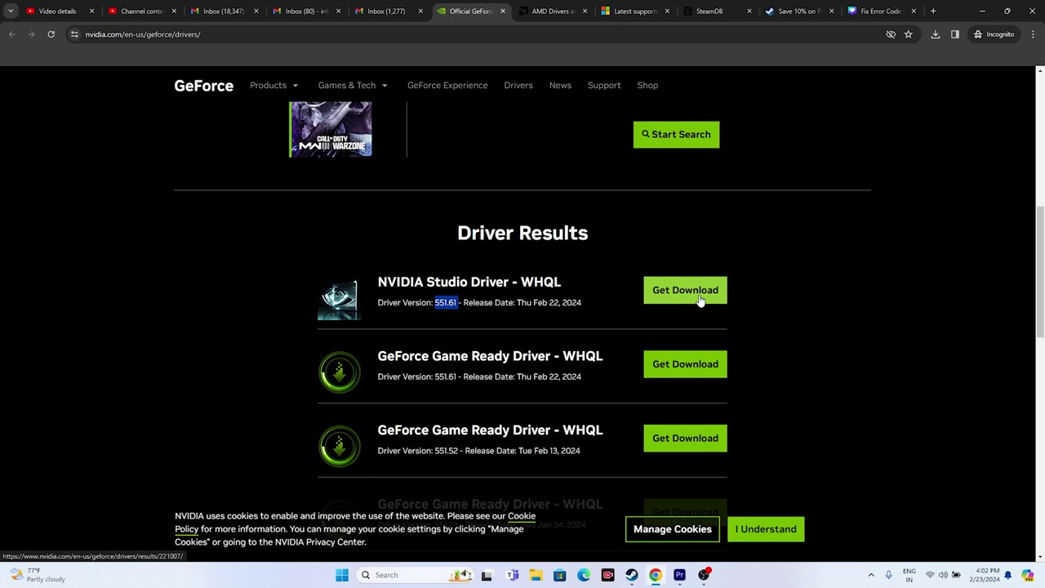
# On AMD's support page, look up drivers for Graphics, AMD Radeon RX 7000S Series, AMD Radeon RX 7600S
pyautogui.click(551, 11)
pyautogui.scroll(-2, 337, 295)
pyautogui.scroll(-2, 333, 294)
pyautogui.click(253, 206)
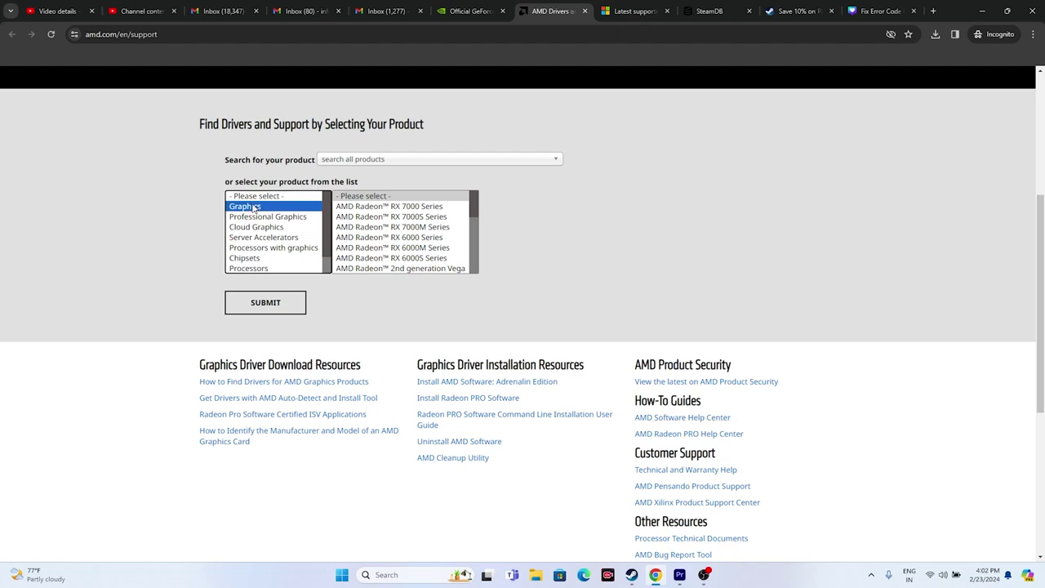
pyautogui.click(359, 216)
pyautogui.click(564, 207)
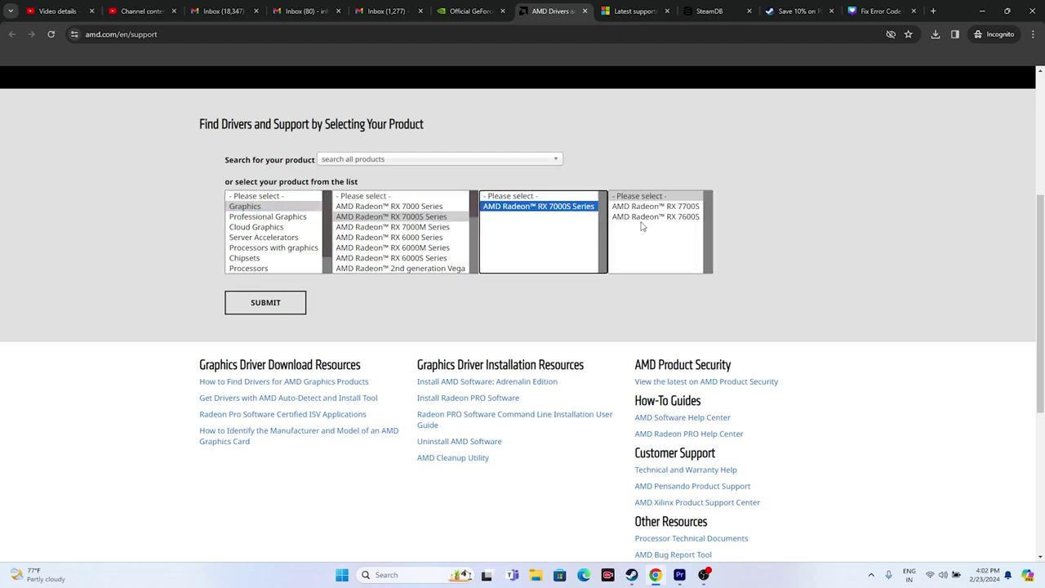
pyautogui.click(653, 216)
pyautogui.click(262, 305)
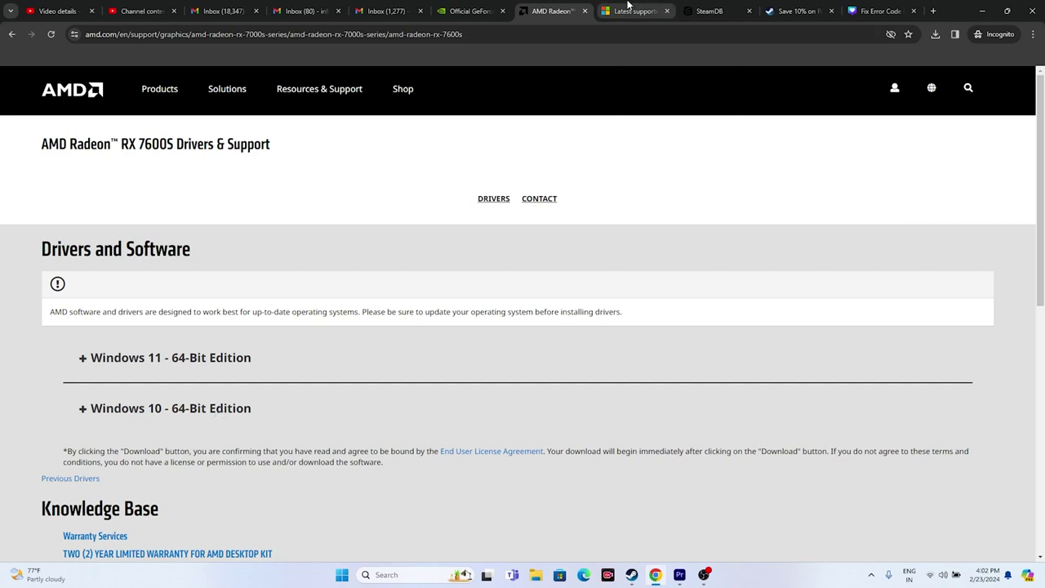
# Examine the X86 and X64 download links on Microsoft's Visual C++ Redistributable page and minimize the browser
pyautogui.click(628, 11)
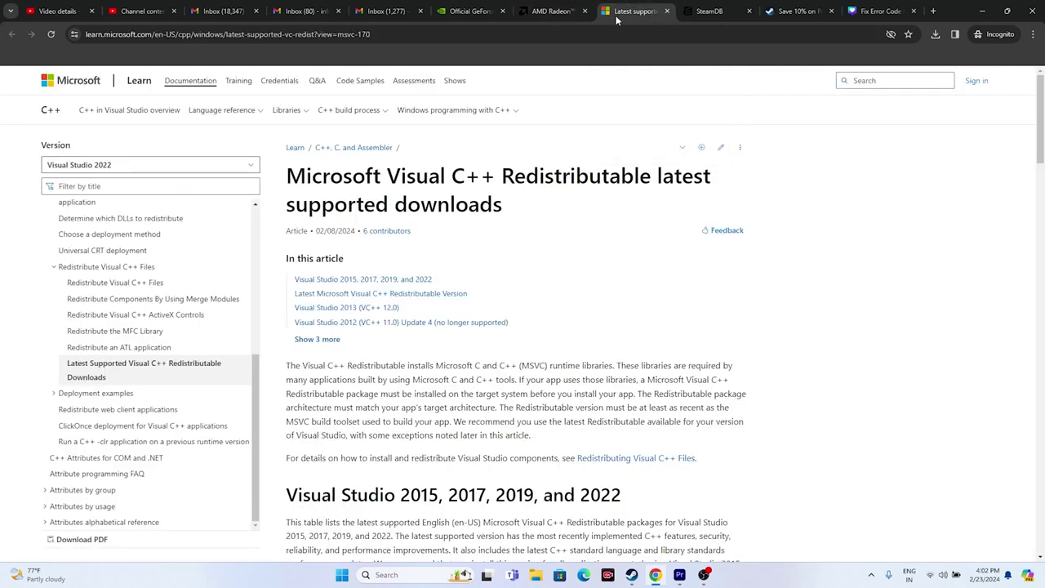
pyautogui.moveTo(502, 211); pyautogui.dragTo(287, 176)
pyautogui.scroll(-8, 535, 218)
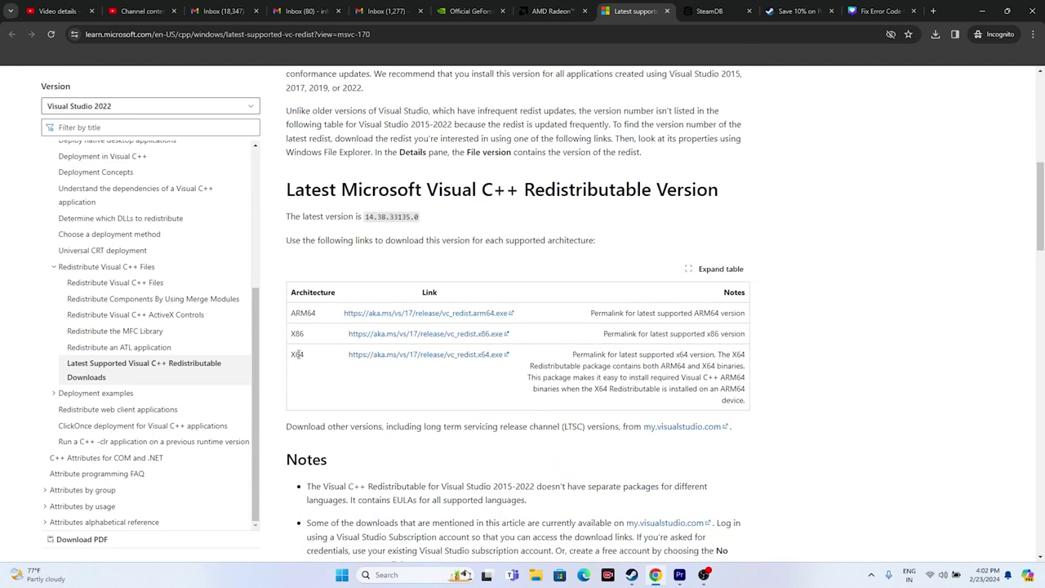
pyautogui.moveTo(296, 334); pyautogui.dragTo(306, 335)
pyautogui.click(852, 244)
pyautogui.click(981, 10)
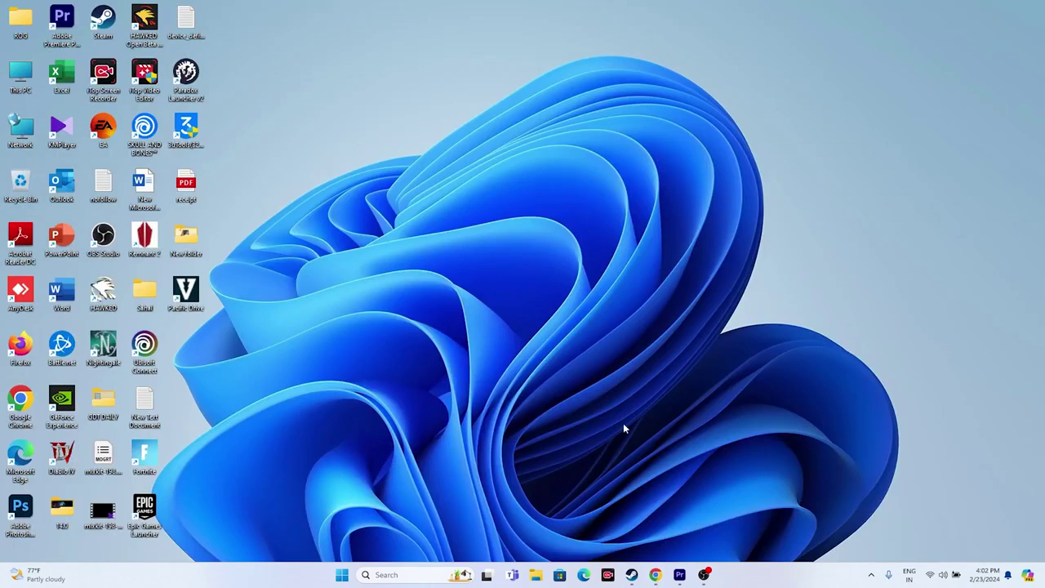
# Switch to Steam and view the Manage options for Pacific Drive, including Uninstall, without choosing one
pyautogui.click(632, 574)
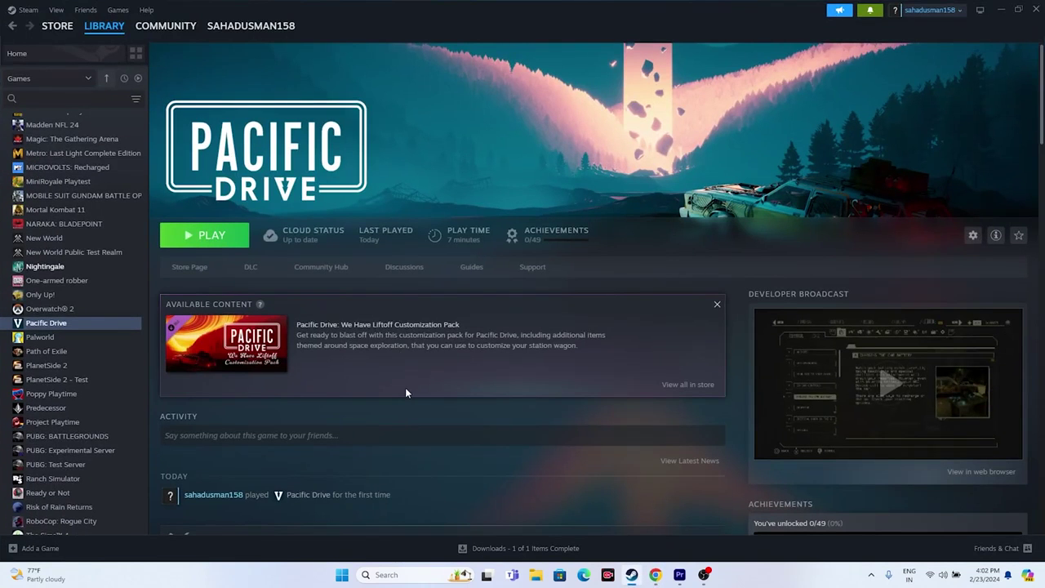
pyautogui.rightClick(62, 325)
pyautogui.moveTo(80, 391)
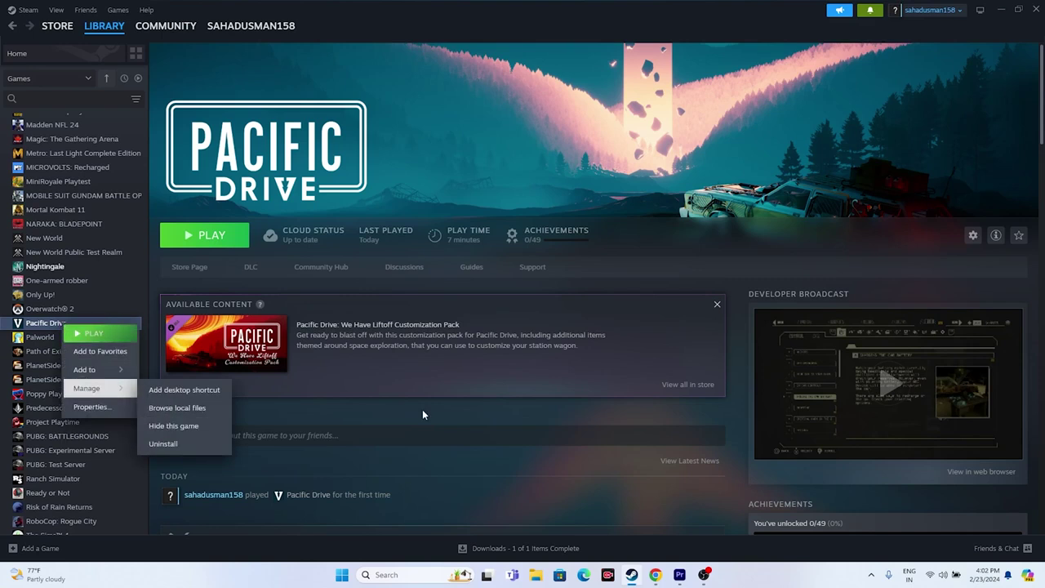
pyautogui.click(422, 414)
# View the drives under This PC in File Explorer and close the window
pyautogui.click(535, 574)
pyautogui.click(47, 384)
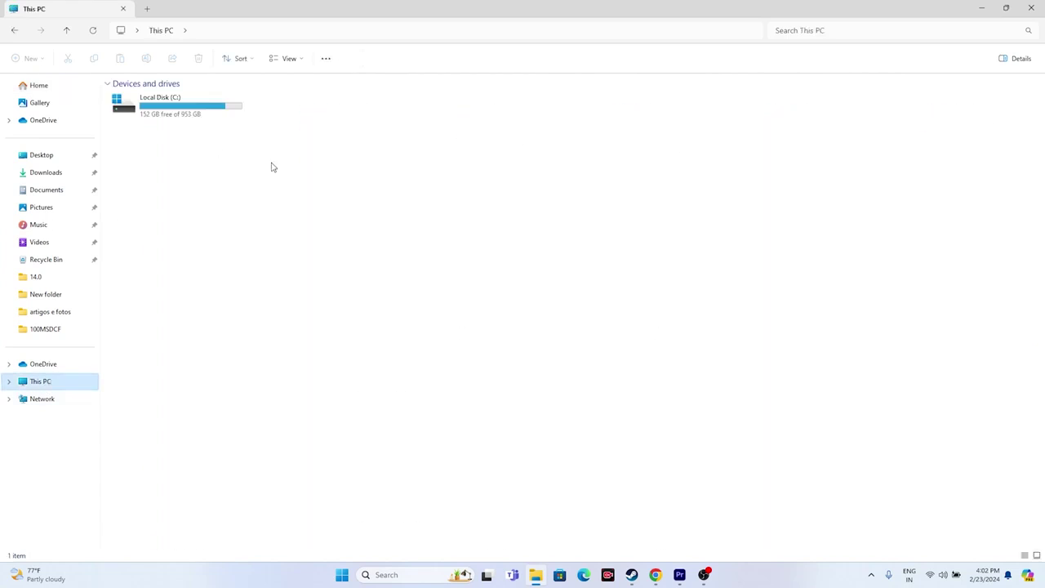
pyautogui.click(1031, 9)
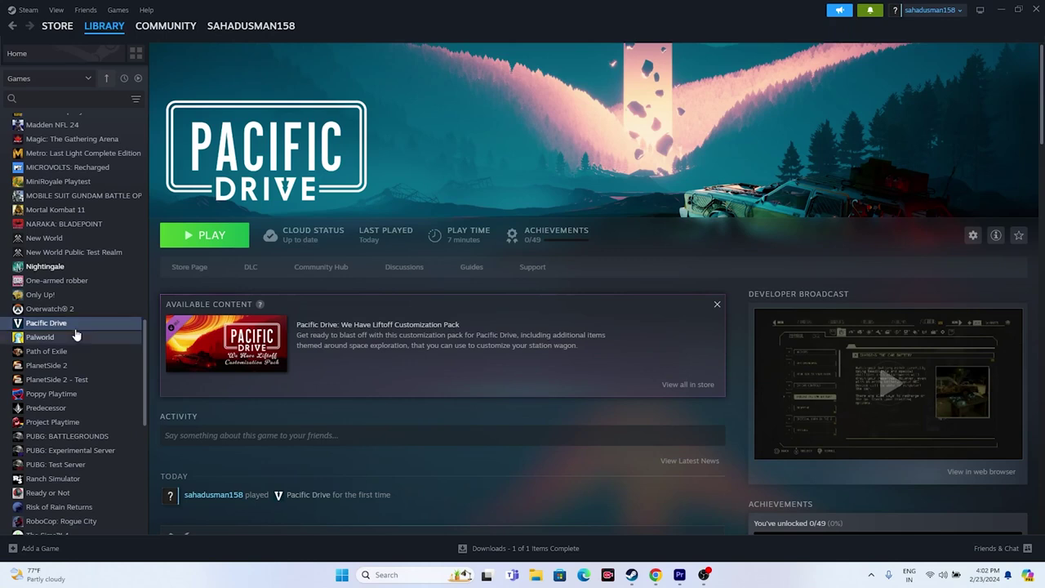
# Verify the integrity of Pacific Drive's installed game files in its Steam properties and close the properties window
pyautogui.rightClick(65, 325)
pyautogui.click(92, 405)
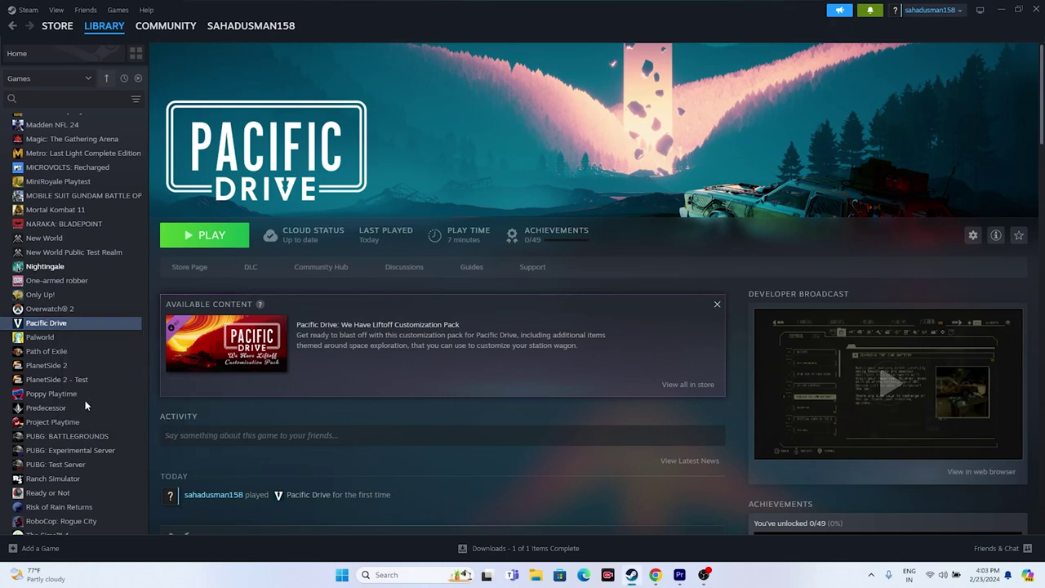
pyautogui.click(346, 214)
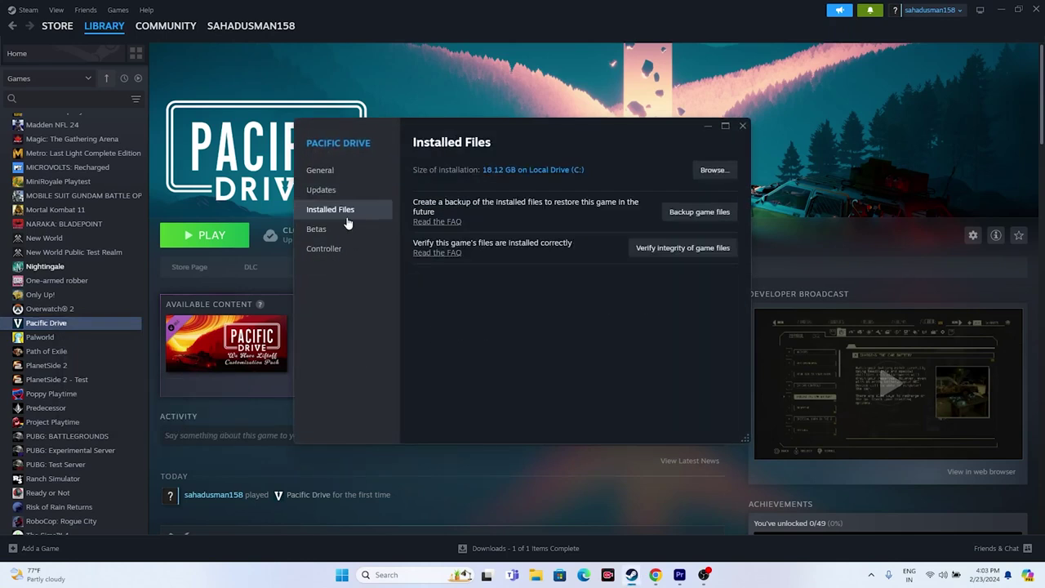
pyautogui.click(697, 249)
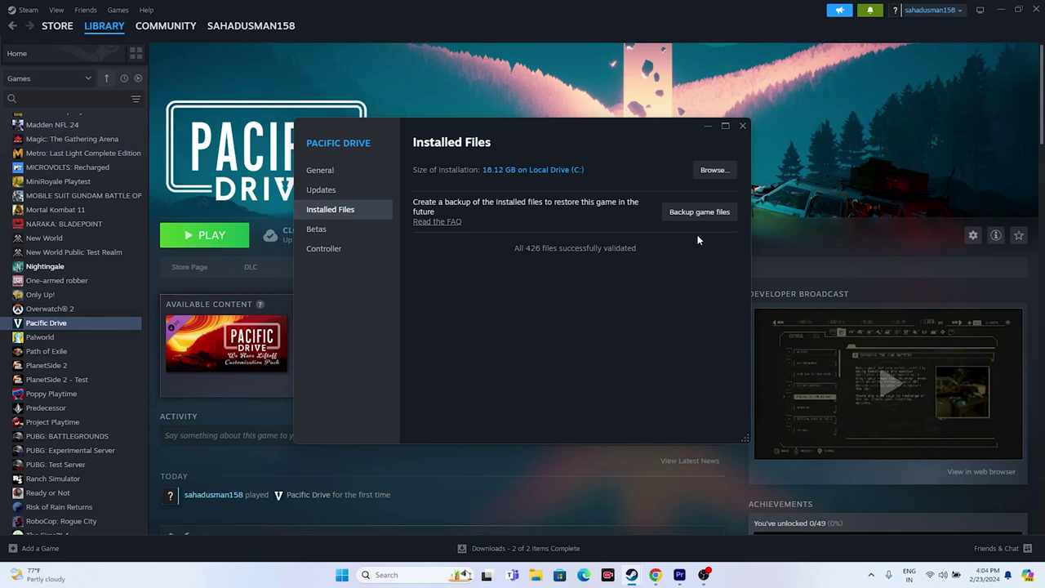
pyautogui.click(742, 124)
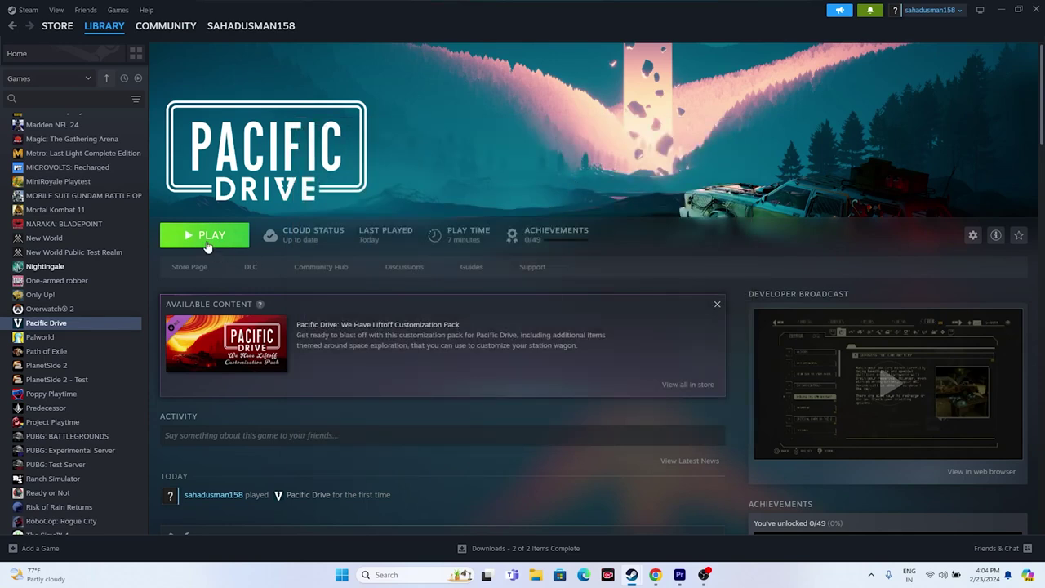